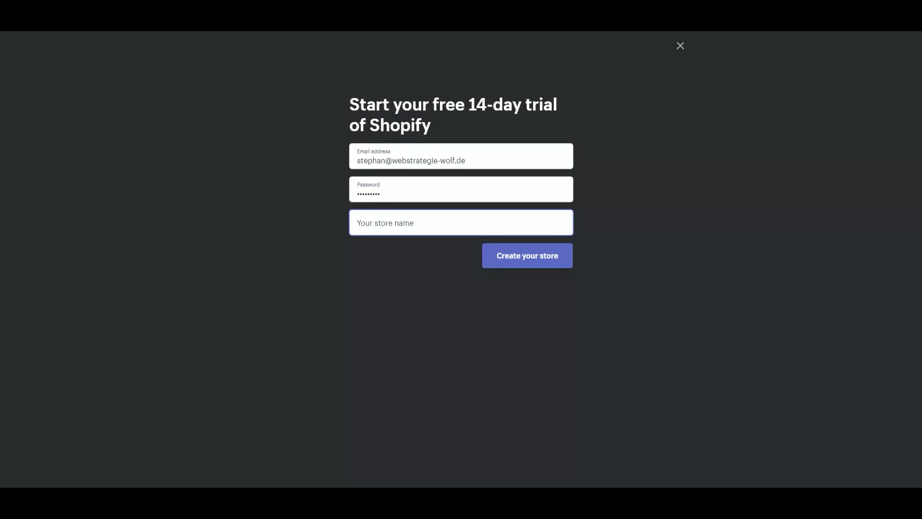
Name the new store "T-Shirt Store Wolf" and create it.
{"action": "type", "text": "T-Shirt"}
{"action": "key", "text": "BackSpace"}
{"action": "type", "text": "rts"}
{"action": "key", "text": "BackSpace"}
{"action": "key", "text": "BackSpace"}
{"action": "type", "text": "St"}
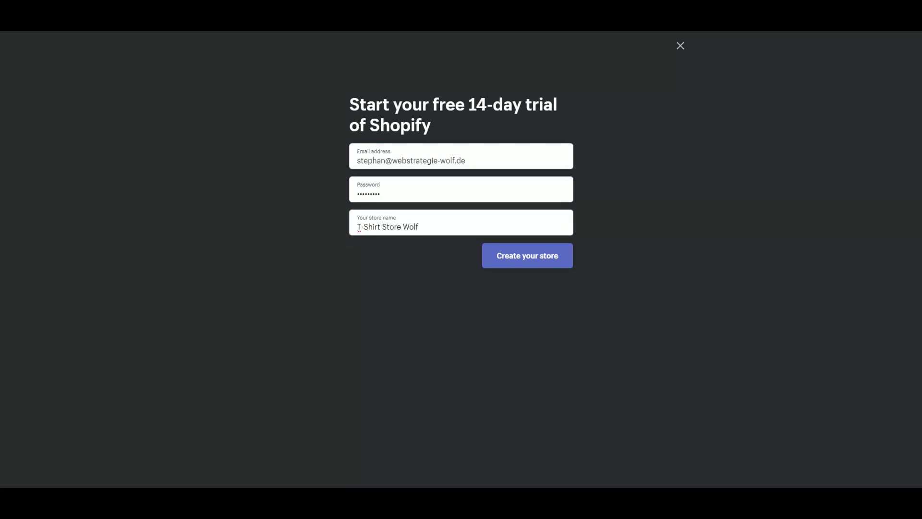
{"action": "left_click", "coordinate": [528, 255]}
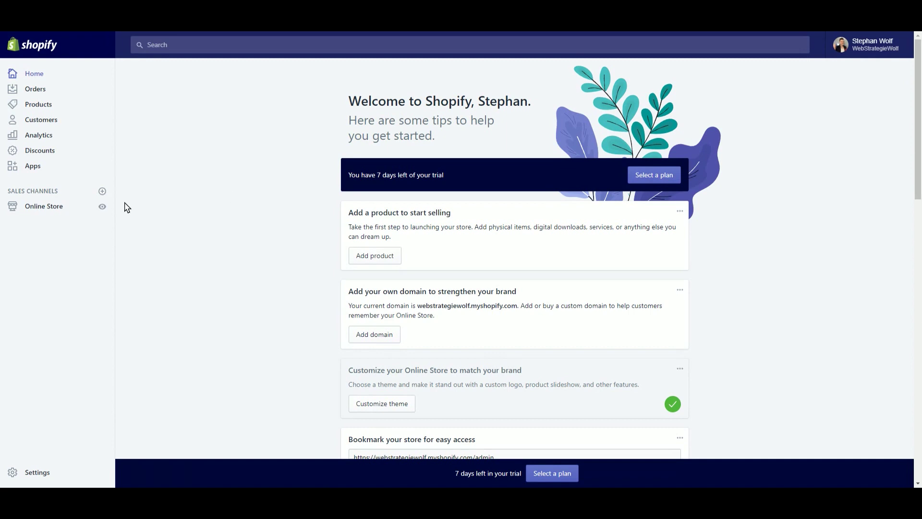
Go to the online store's themes and open a preview of the current Debut theme.
{"action": "left_click", "coordinate": [60, 213]}
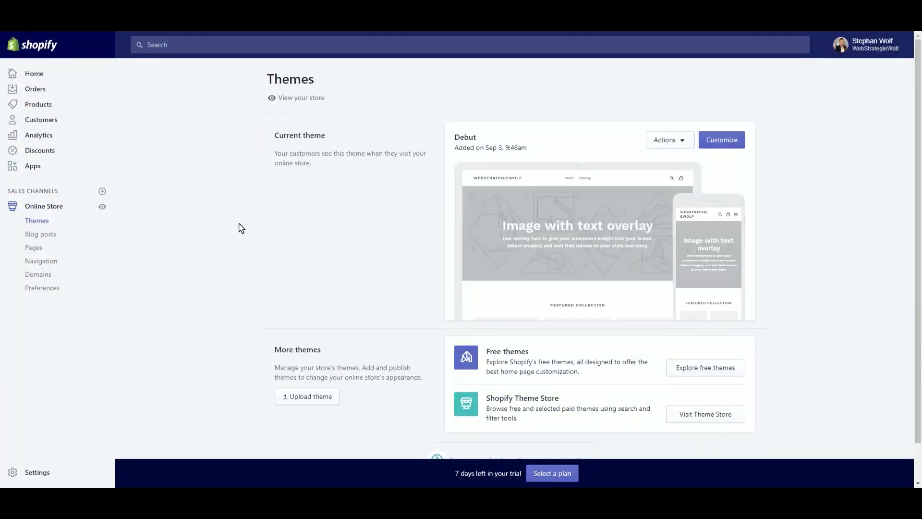
{"action": "left_click", "coordinate": [665, 144]}
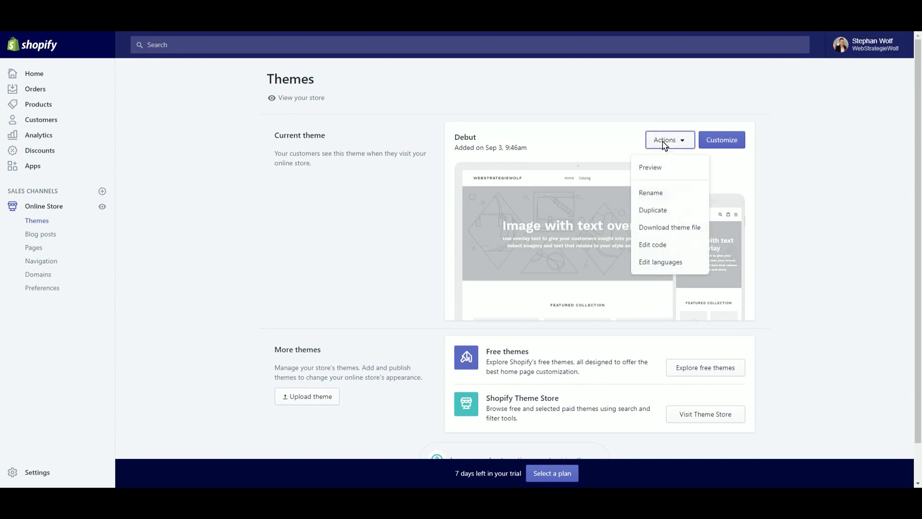
{"action": "left_click", "coordinate": [409, 196]}
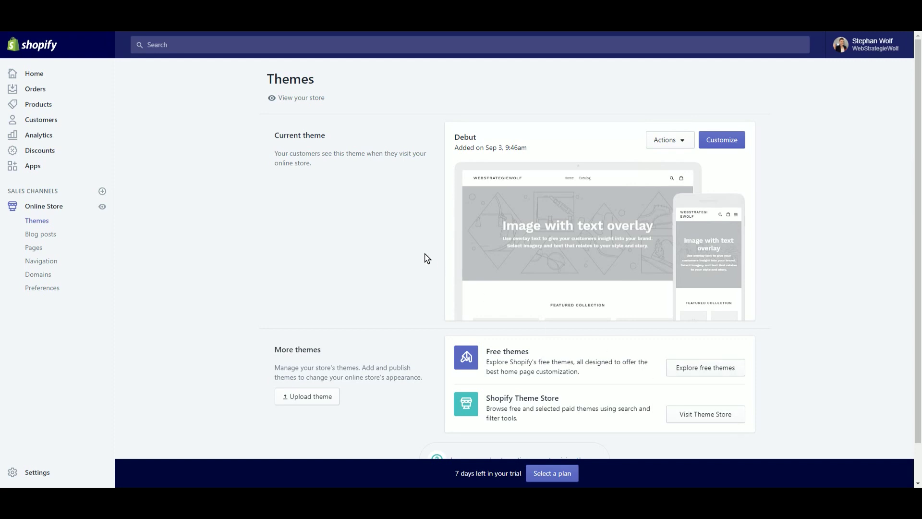
{"action": "left_click", "coordinate": [672, 145]}
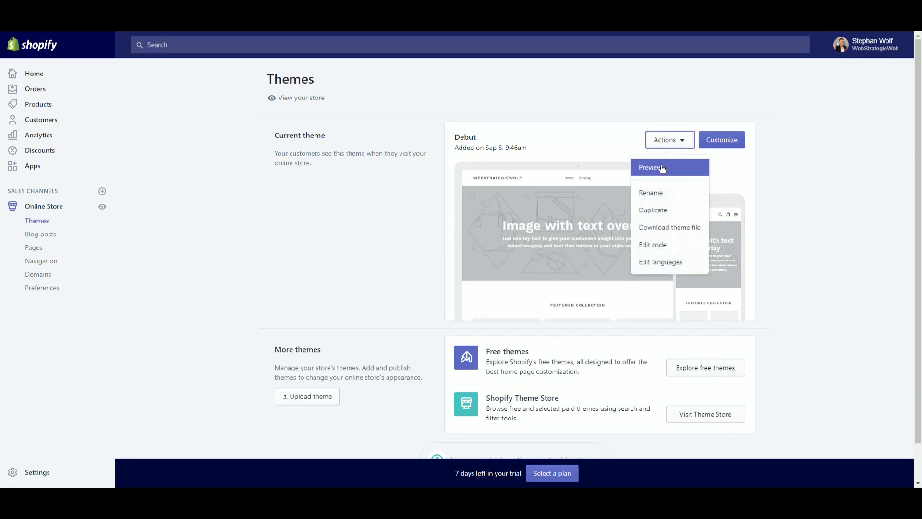
{"action": "left_click", "coordinate": [658, 171]}
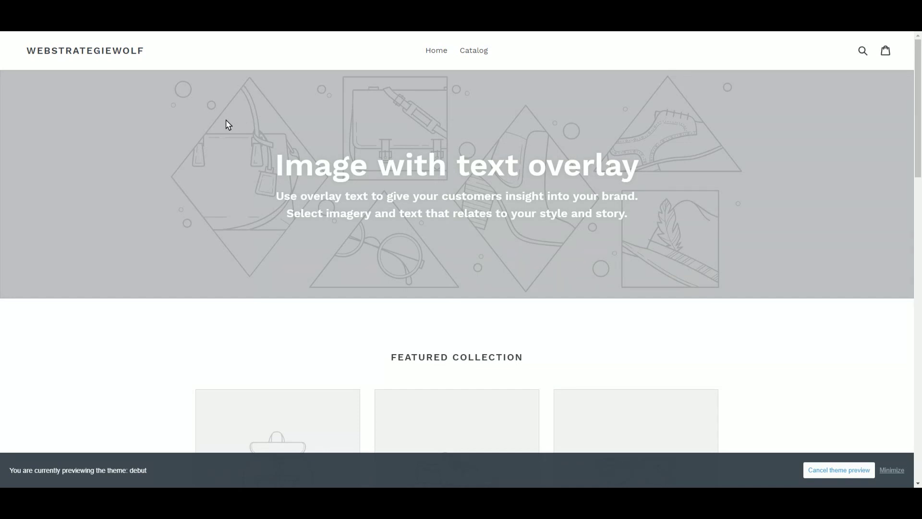
Examine the previewed Debut home page from the header image through the featured collection, image with text and slideshow.
{"action": "scroll", "coordinate": [289, 166], "scroll_direction": "down", "scroll_amount": 15}
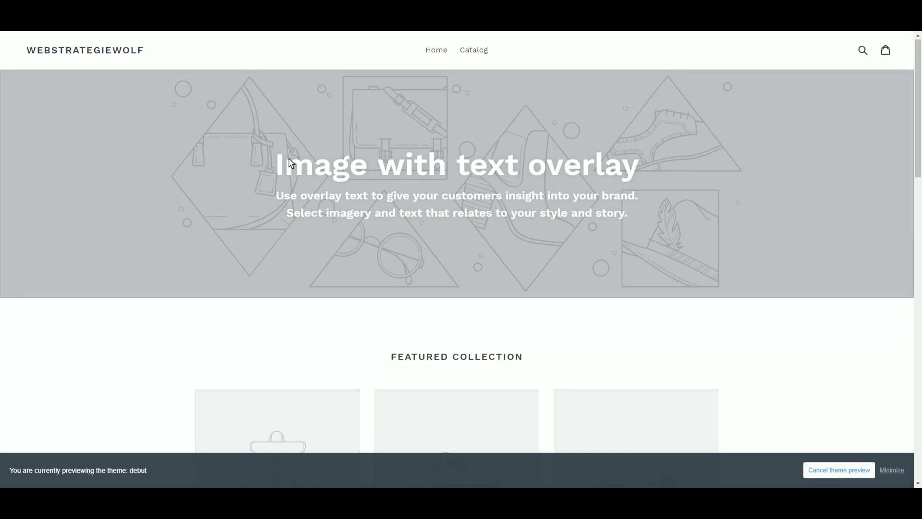
{"action": "scroll", "coordinate": [289, 164], "scroll_direction": "down", "scroll_amount": 5}
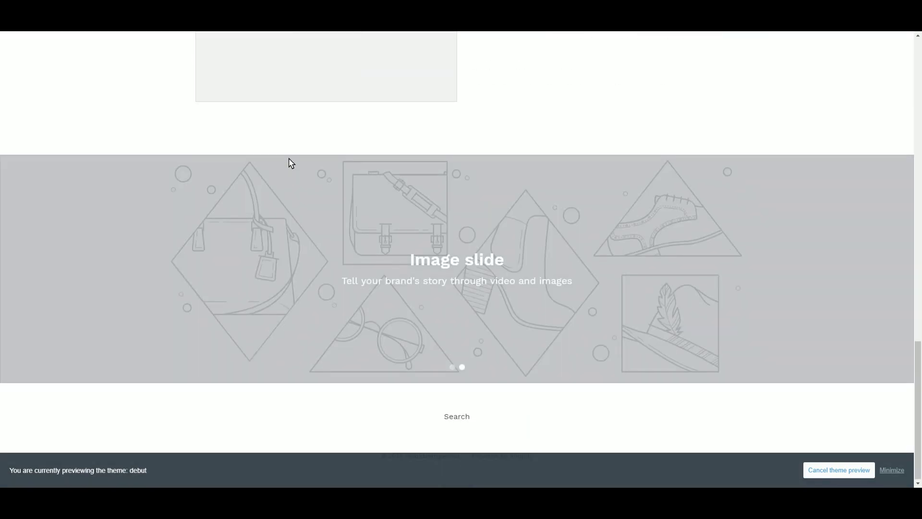
{"action": "scroll", "coordinate": [290, 164], "scroll_direction": "up", "scroll_amount": 20}
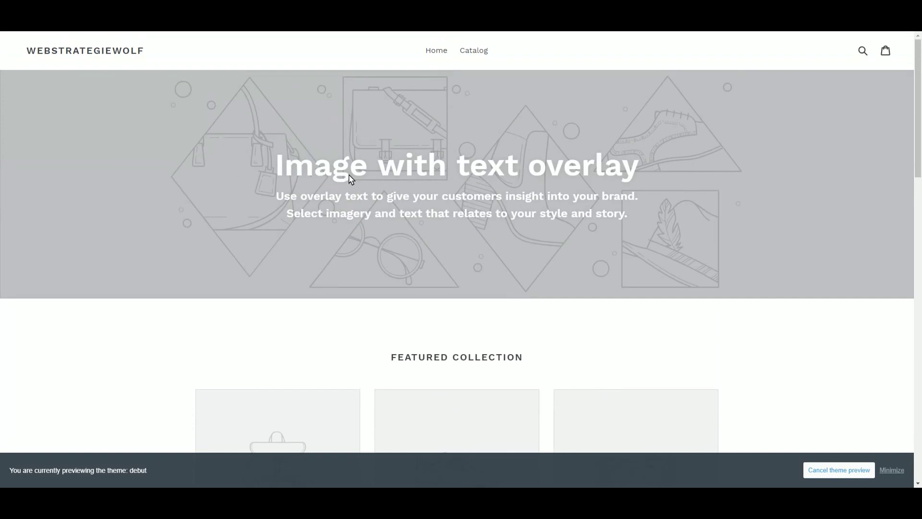
{"action": "scroll", "coordinate": [352, 180], "scroll_direction": "down", "scroll_amount": 5}
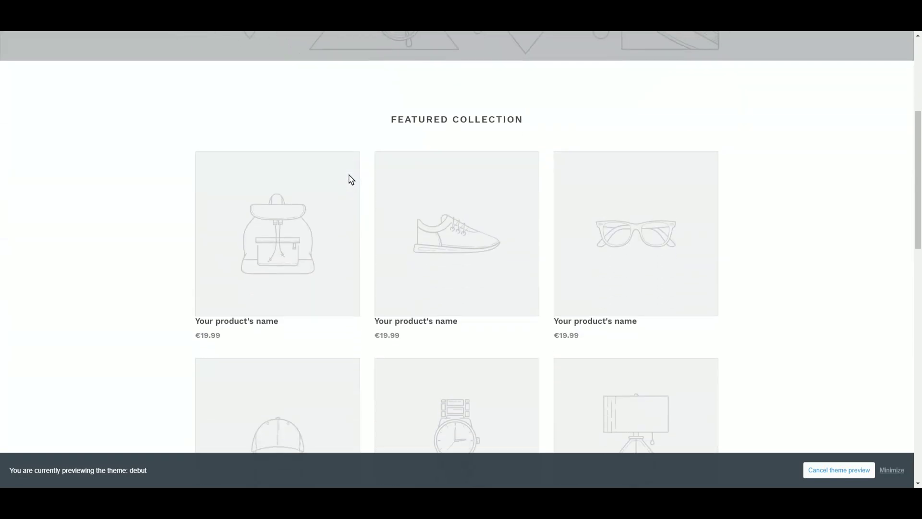
{"action": "scroll", "coordinate": [391, 196], "scroll_direction": "down", "scroll_amount": 3}
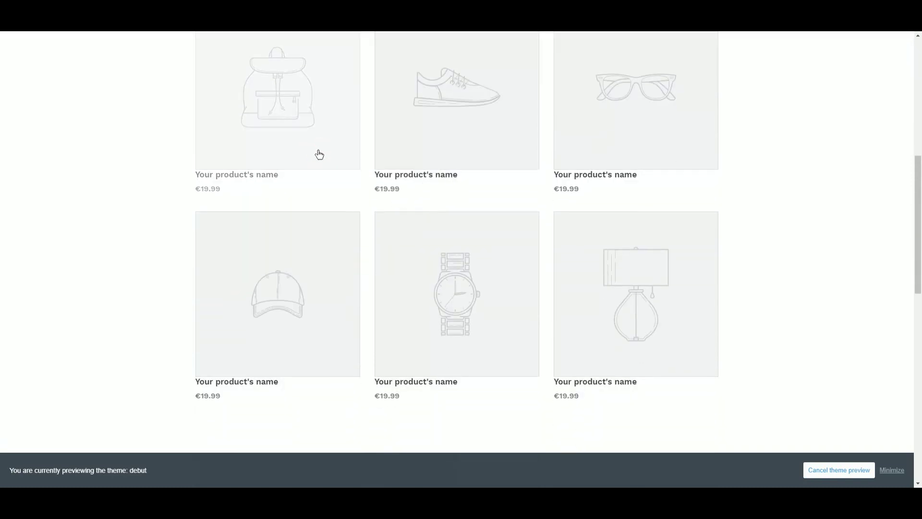
{"action": "scroll", "coordinate": [316, 166], "scroll_direction": "up", "scroll_amount": 1}
{"action": "scroll", "coordinate": [317, 167], "scroll_direction": "up", "scroll_amount": 2}
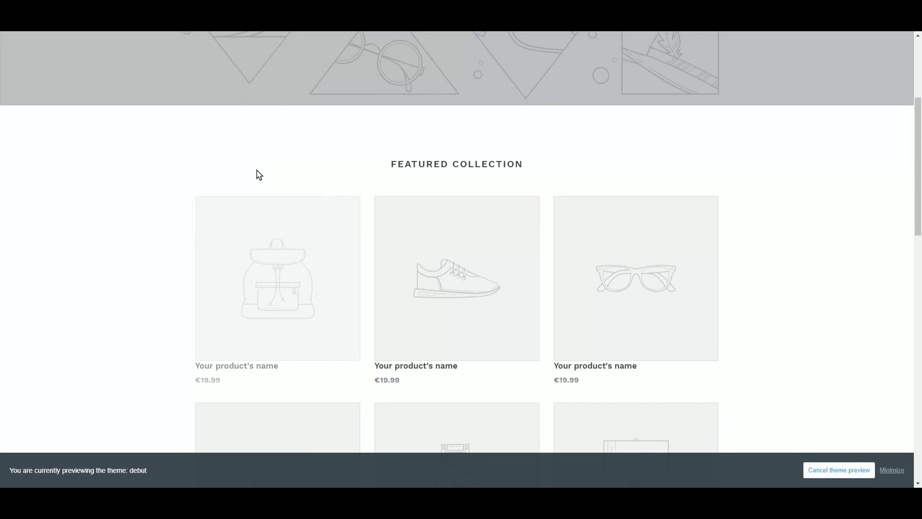
{"action": "scroll", "coordinate": [258, 173], "scroll_direction": "down", "scroll_amount": 9}
{"action": "scroll", "coordinate": [258, 174], "scroll_direction": "down", "scroll_amount": 8}
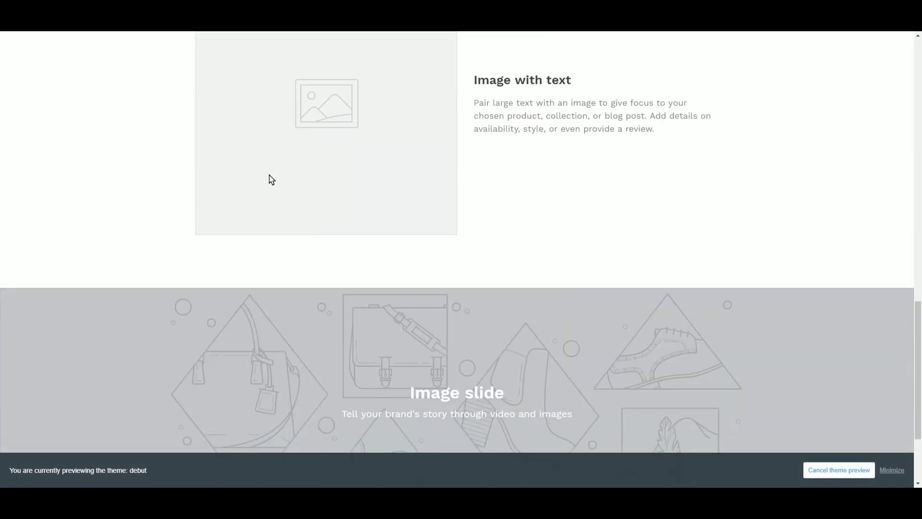
{"action": "scroll", "coordinate": [281, 184], "scroll_direction": "up", "scroll_amount": 9}
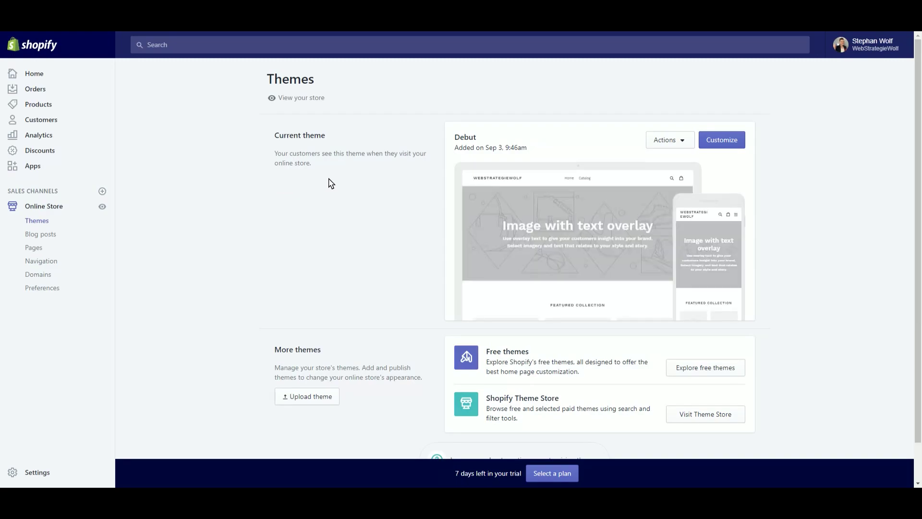
Open the Debut theme for customization and set the header's logo alignment to Centered.
{"action": "left_click", "coordinate": [723, 142]}
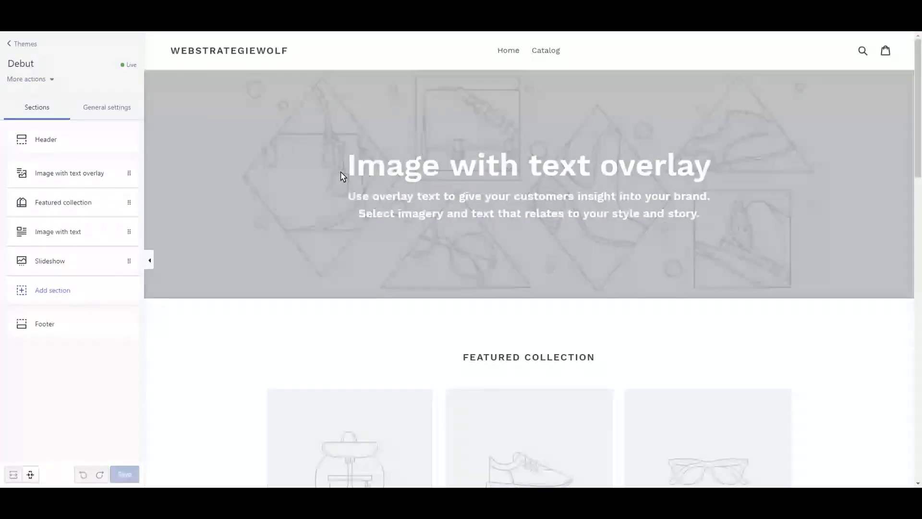
{"action": "left_click", "coordinate": [62, 141]}
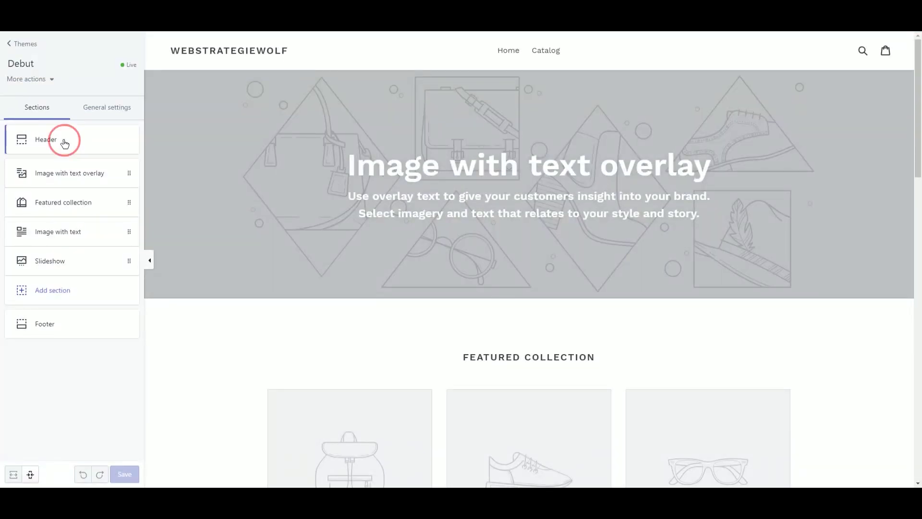
{"action": "left_click", "coordinate": [38, 117]}
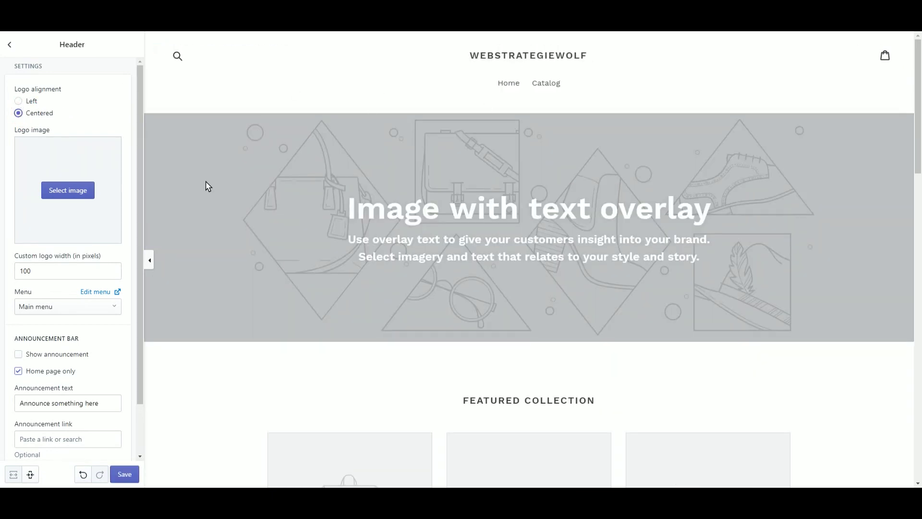
Use the library picture of the boy in a cap as the header logo image and set its alignment to Left.
{"action": "left_click", "coordinate": [80, 194]}
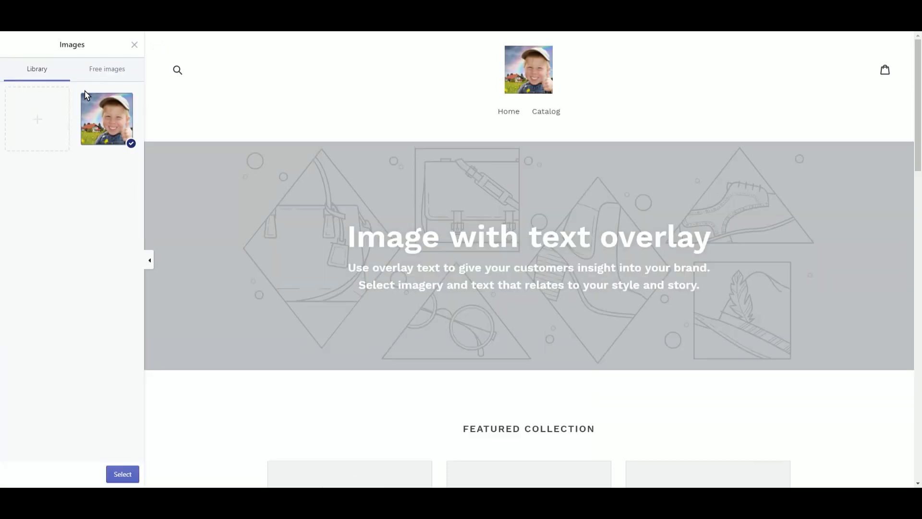
{"action": "left_click", "coordinate": [134, 44]}
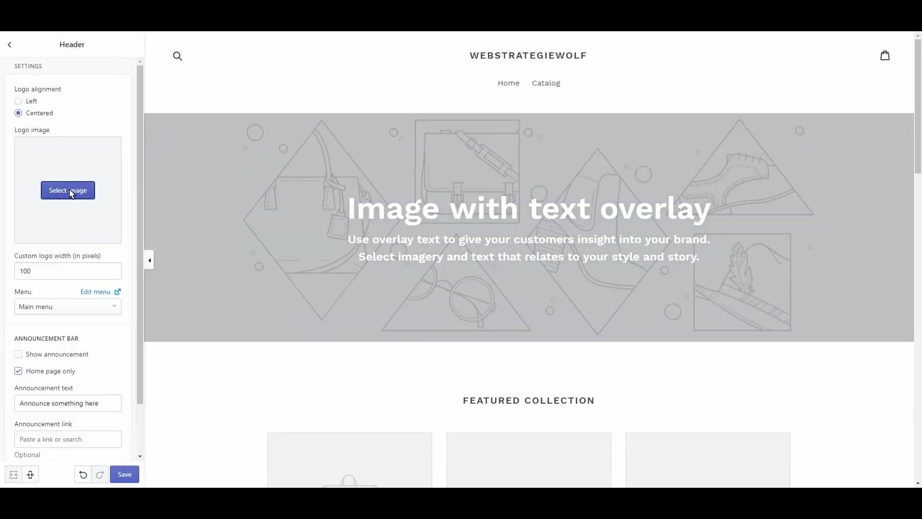
{"action": "left_click", "coordinate": [70, 190]}
{"action": "left_click", "coordinate": [101, 112]}
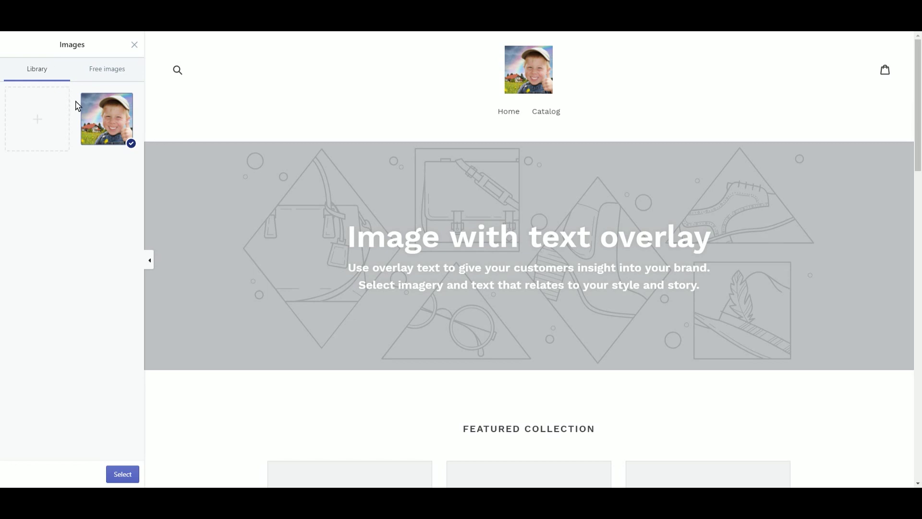
{"action": "left_click", "coordinate": [129, 475]}
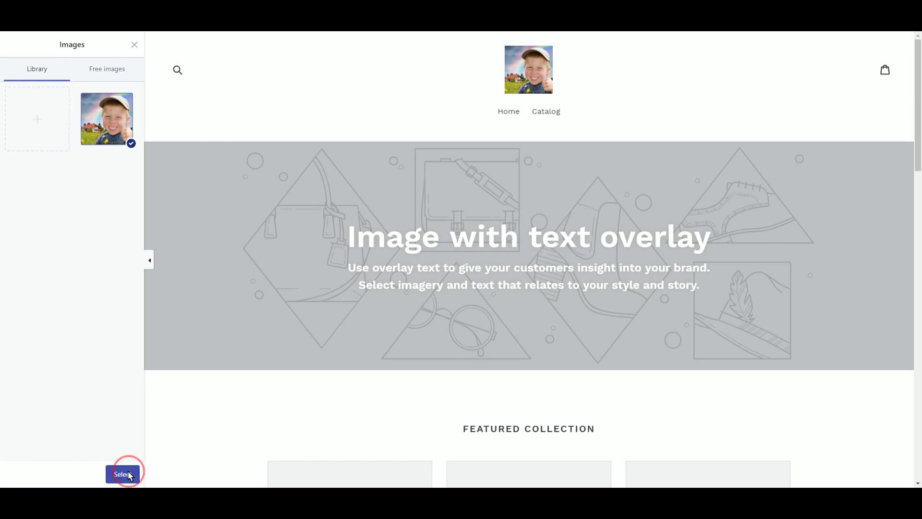
{"action": "left_click", "coordinate": [20, 101]}
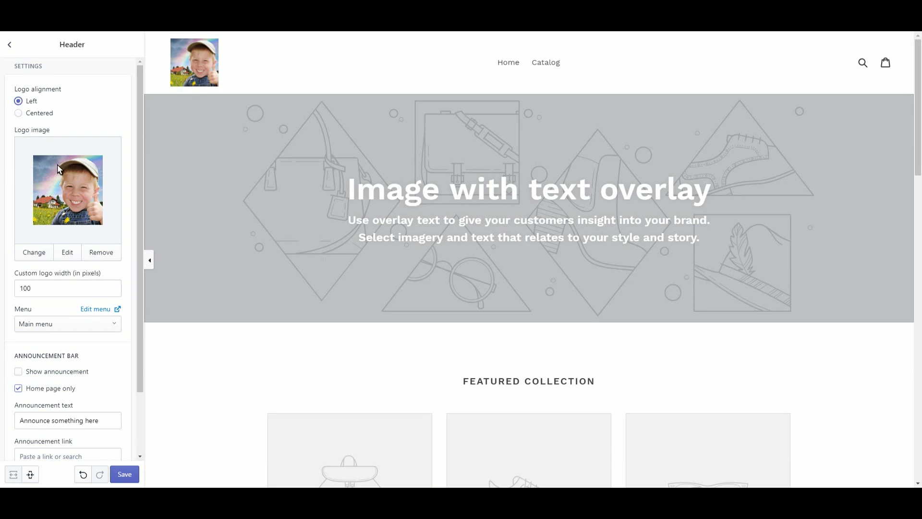
Set the header's custom logo width to 300 pixels.
{"action": "double_click", "coordinate": [37, 289]}
{"action": "type", "text": "3"}
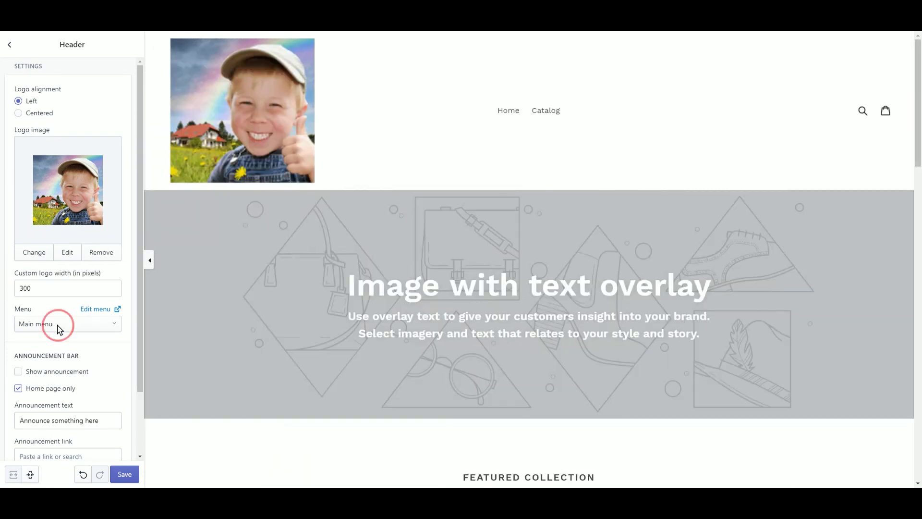
{"action": "left_click", "coordinate": [58, 323]}
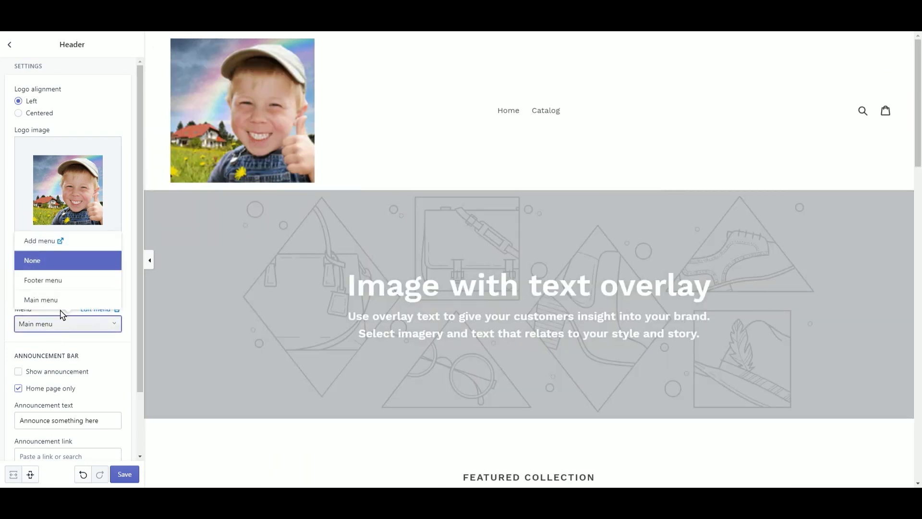
{"action": "left_click", "coordinate": [109, 121]}
Set the header's custom logo width back to 100 pixels.
{"action": "left_click_drag", "start_coordinate": [43, 289], "coordinate": [3, 280]}
{"action": "type", "text": "100"}
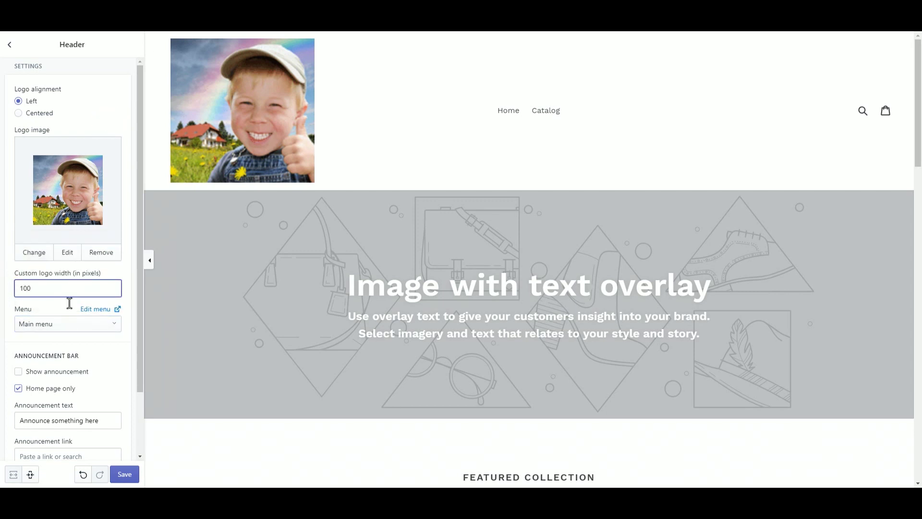
{"action": "left_click", "coordinate": [68, 323]}
{"action": "left_click", "coordinate": [102, 128]}
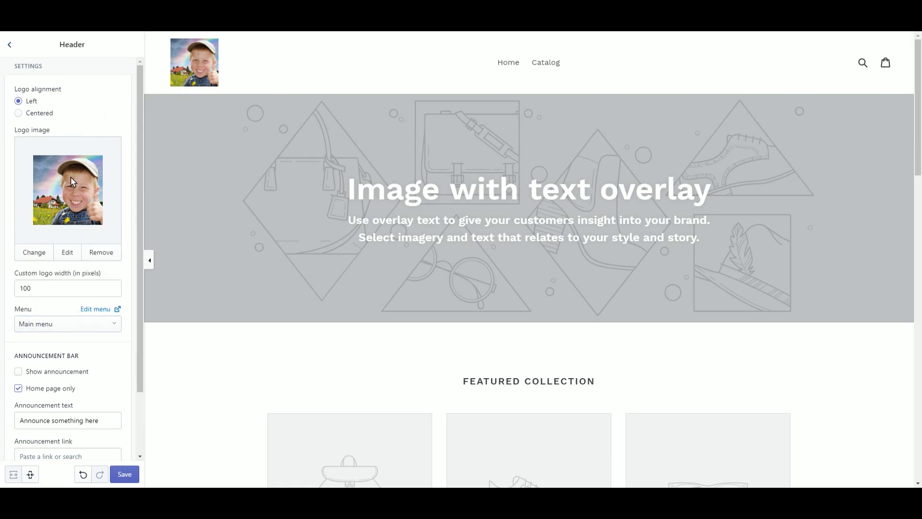
Show the announcement bar in the header and set its text to "Gutschein Code jetzt anfordern >>".
{"action": "scroll", "coordinate": [71, 182], "scroll_direction": "down", "scroll_amount": 2}
{"action": "left_click", "coordinate": [19, 297]}
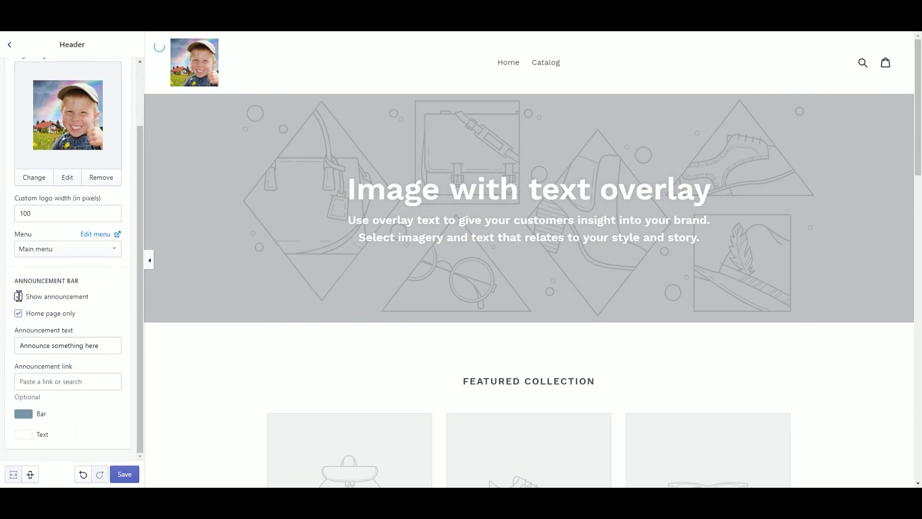
{"action": "left_click_drag", "start_coordinate": [479, 42], "coordinate": [581, 42]}
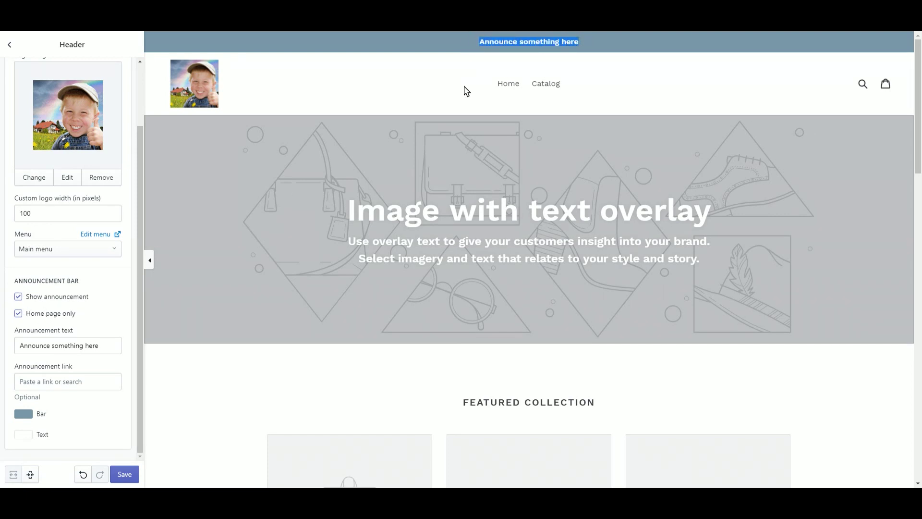
{"action": "left_click_drag", "start_coordinate": [104, 345], "coordinate": [15, 346]}
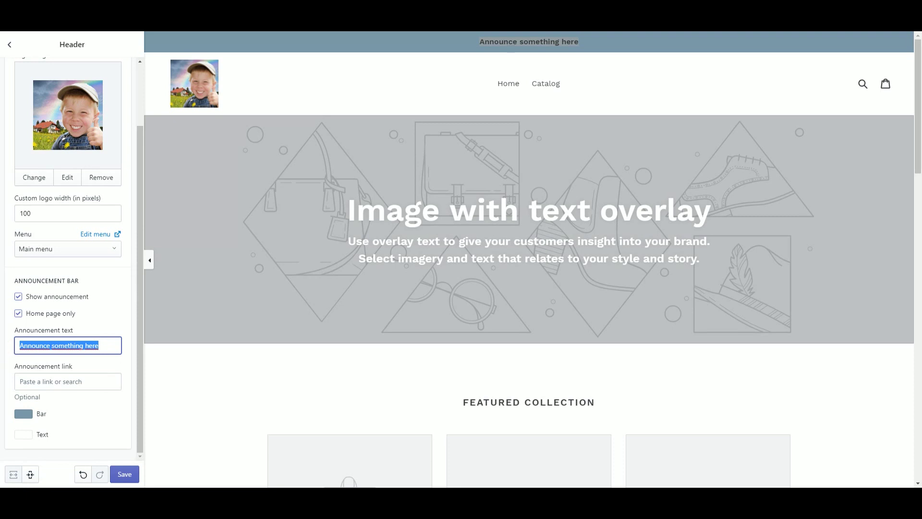
{"action": "type", "text": "Gutschein Code jetzt anfordern >>"}
Try to set the announcement link to "#".
{"action": "left_click", "coordinate": [60, 382]}
{"action": "type", "text": "#"}
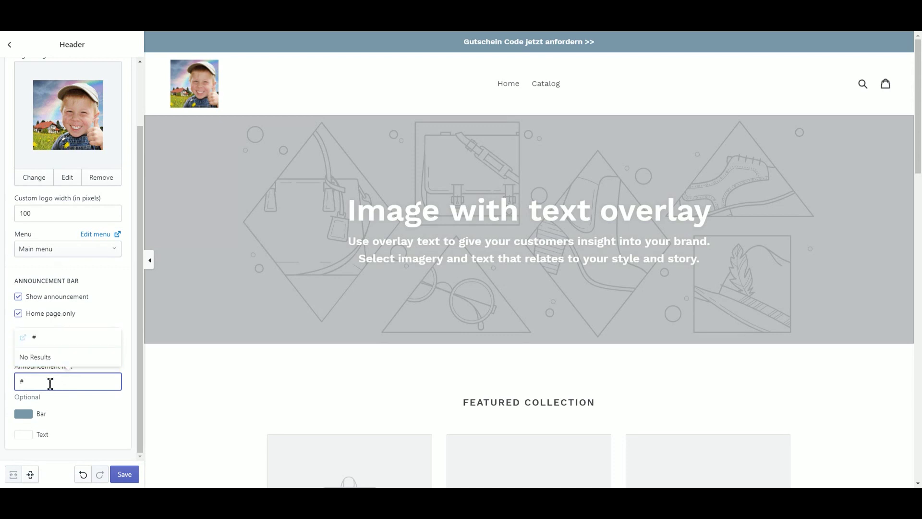
{"action": "left_click", "coordinate": [70, 213]}
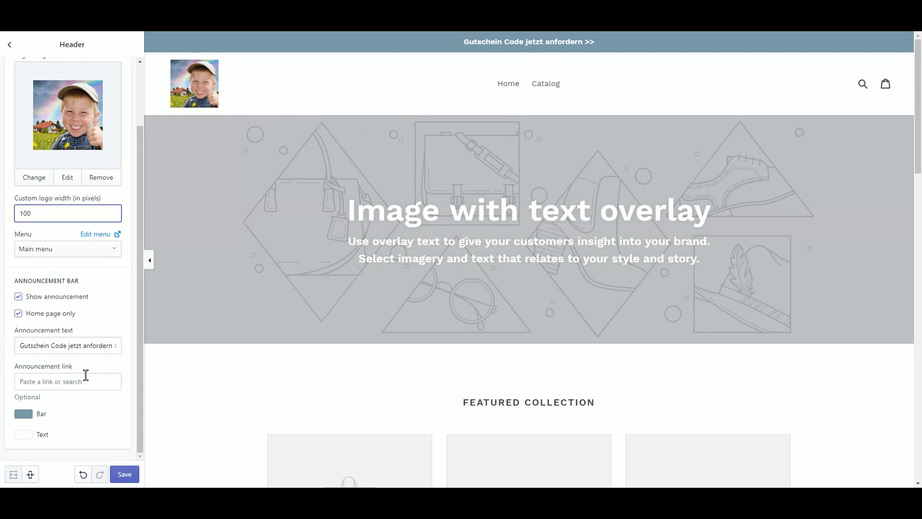
Change the announcement bar colour to a darker blue and save the header changes.
{"action": "left_click", "coordinate": [23, 416]}
{"action": "left_click", "coordinate": [73, 339]}
{"action": "left_click", "coordinate": [125, 474]}
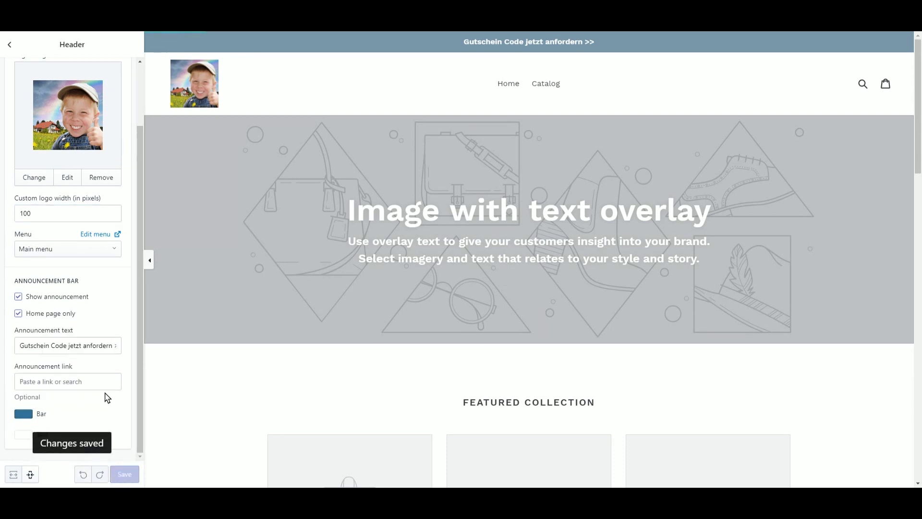
Open the Image with text overlay section and change its heading to "Überschrift 1".
{"action": "left_click", "coordinate": [10, 48]}
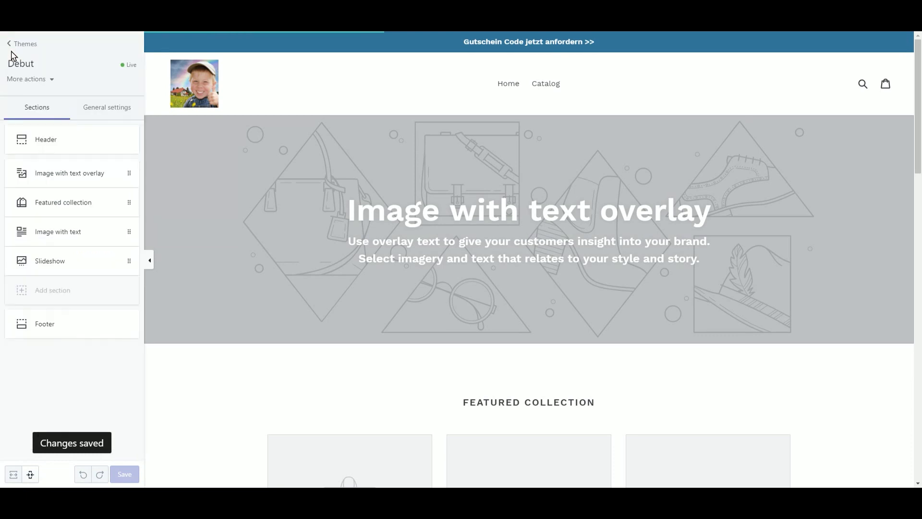
{"action": "left_click", "coordinate": [59, 171]}
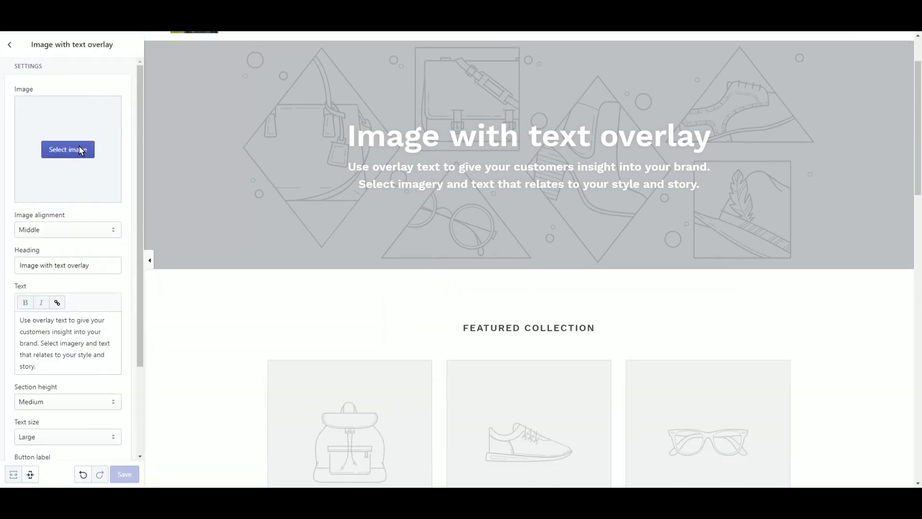
{"action": "scroll", "coordinate": [86, 155], "scroll_direction": "down", "scroll_amount": 1}
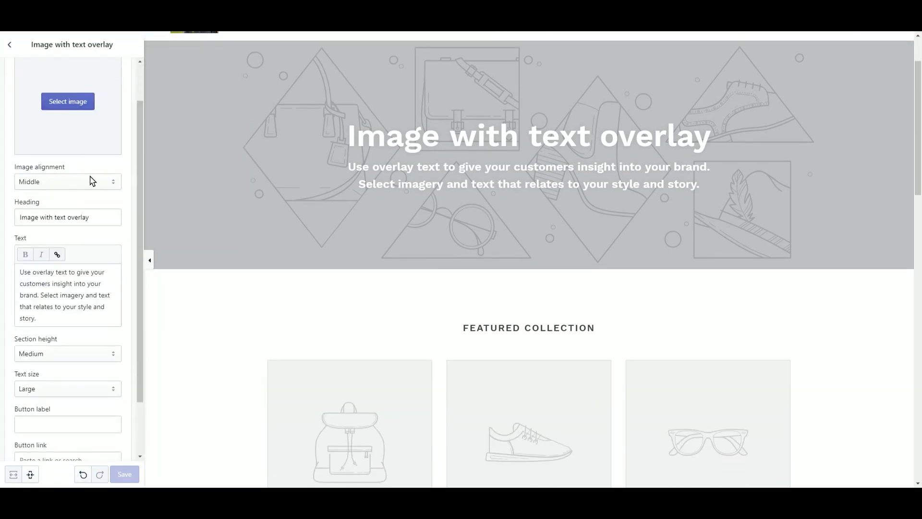
{"action": "left_click_drag", "start_coordinate": [75, 300], "coordinate": [106, 307]}
{"action": "left_click_drag", "start_coordinate": [91, 220], "coordinate": [9, 212]}
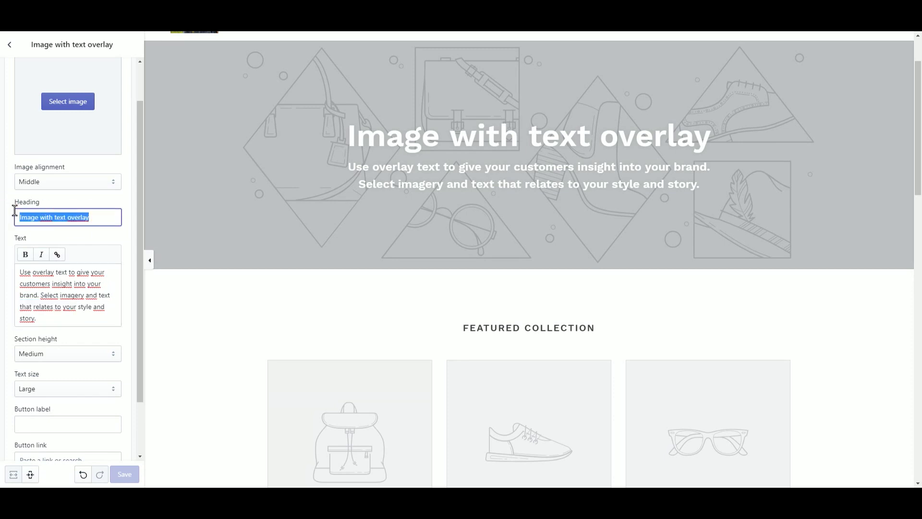
{"action": "type", "text": "Überschrift 1"}
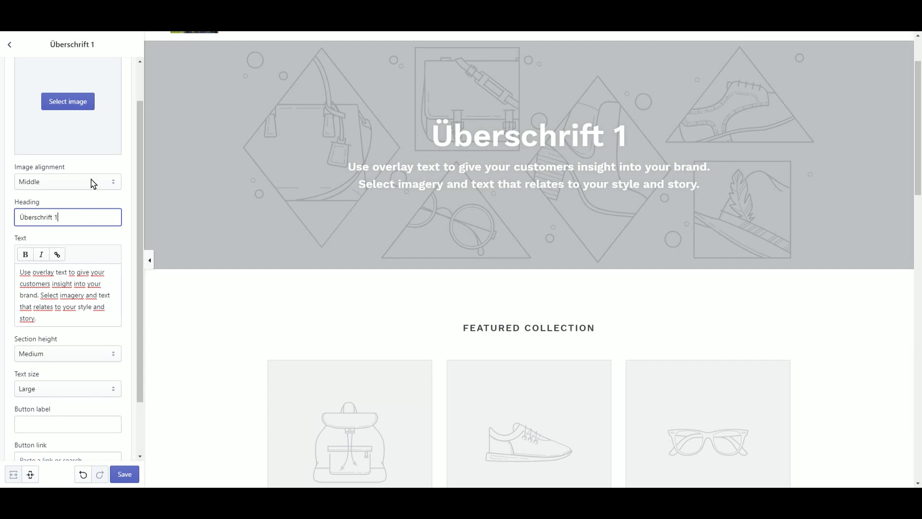
Set the image alignment of the Überschrift 1 section to Top.
{"action": "scroll", "coordinate": [92, 192], "scroll_direction": "up", "scroll_amount": 1}
{"action": "left_click", "coordinate": [86, 233]}
{"action": "key", "text": "Up"}
{"action": "left_click", "coordinate": [76, 329]}
Upload the basketball "The Finals" picture to the image library and use it as the Überschrift 1 section's image.
{"action": "left_click", "coordinate": [71, 148]}
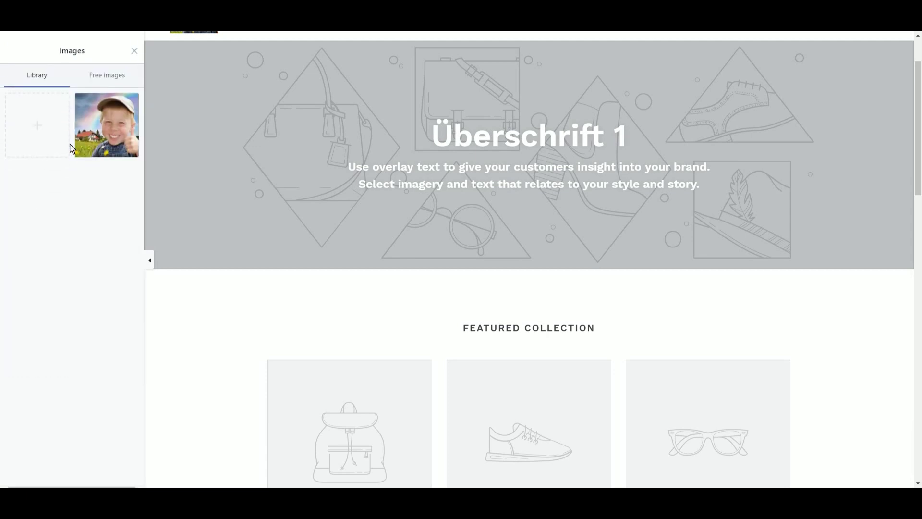
{"action": "left_click", "coordinate": [91, 127]}
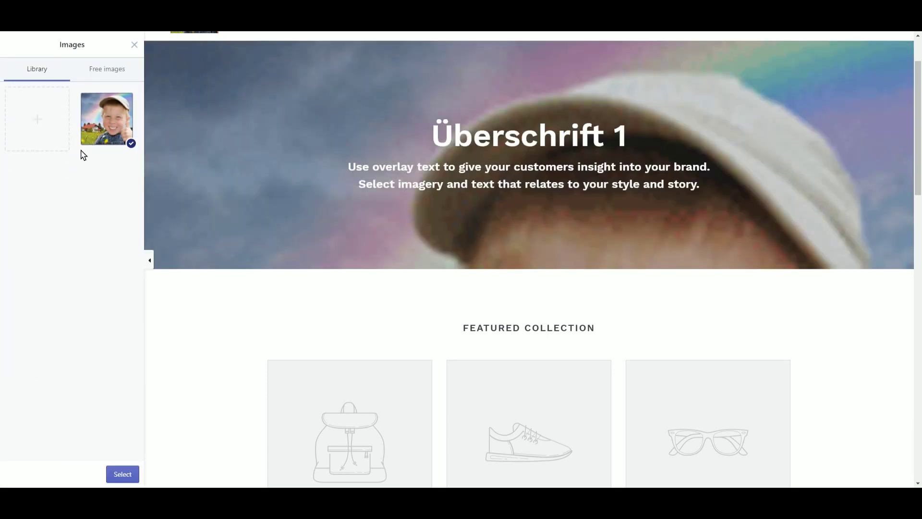
{"action": "left_click_drag", "start_coordinate": [272, 168], "coordinate": [270, 137]}
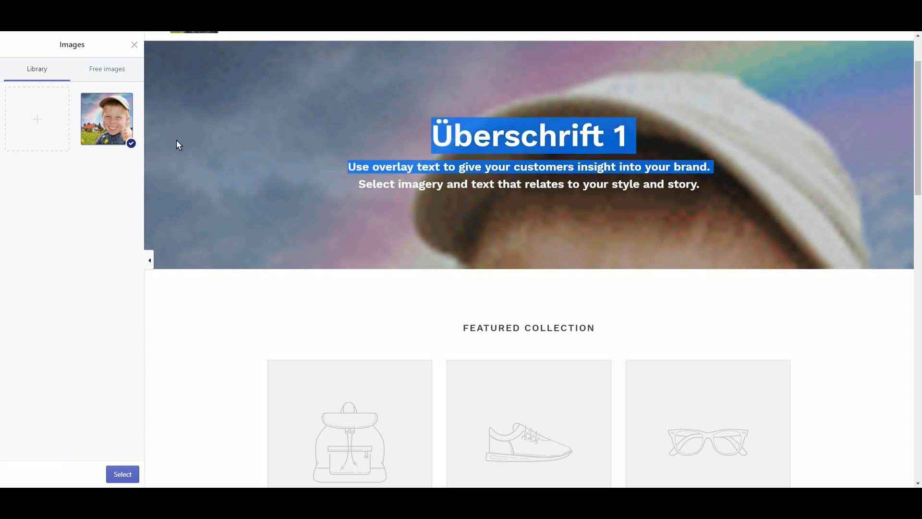
{"action": "left_click", "coordinate": [37, 120]}
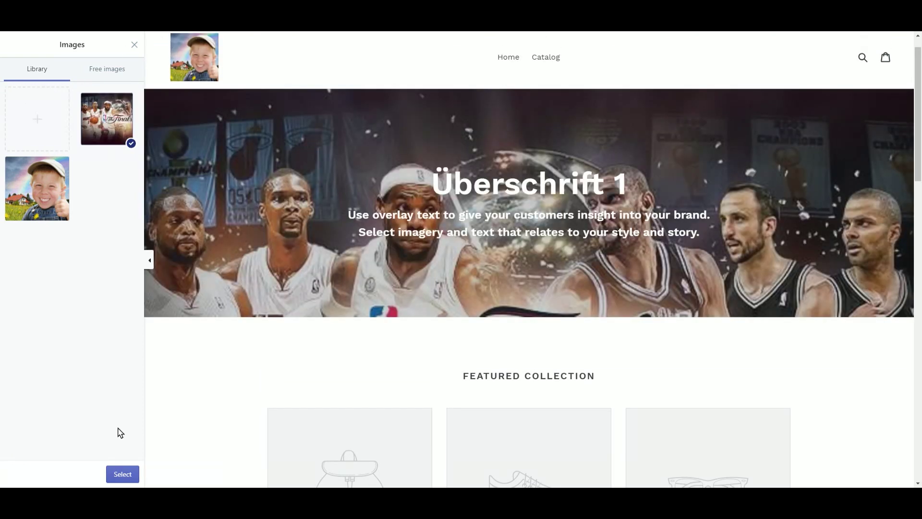
{"action": "left_click", "coordinate": [123, 474]}
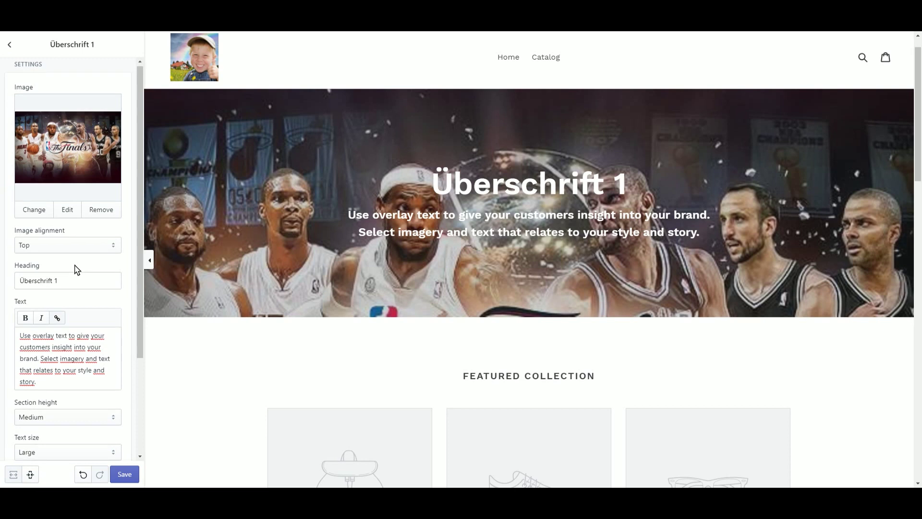
{"action": "scroll", "coordinate": [79, 266], "scroll_direction": "down", "scroll_amount": 3}
{"action": "scroll", "coordinate": [82, 307], "scroll_direction": "up", "scroll_amount": 3}
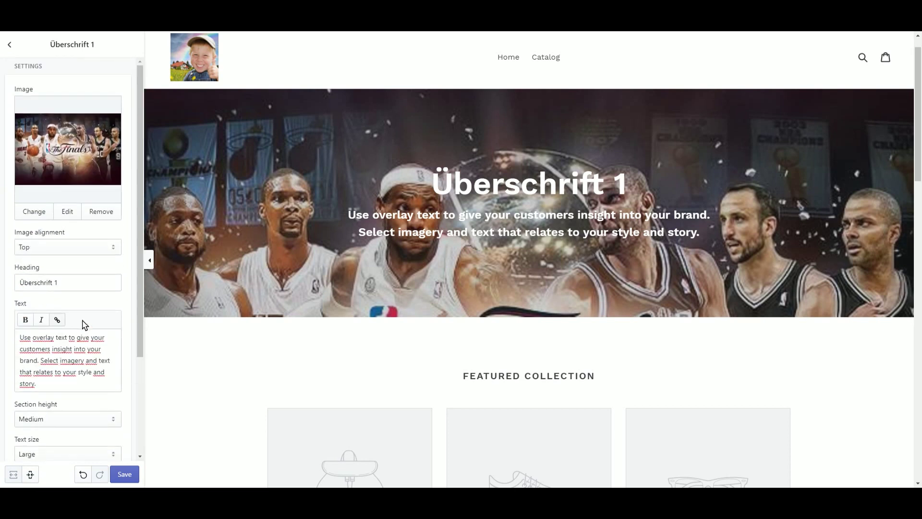
Examine the remaining home page sections in the preview and the first image slide's settings in the Slideshow section.
{"action": "left_click", "coordinate": [8, 46]}
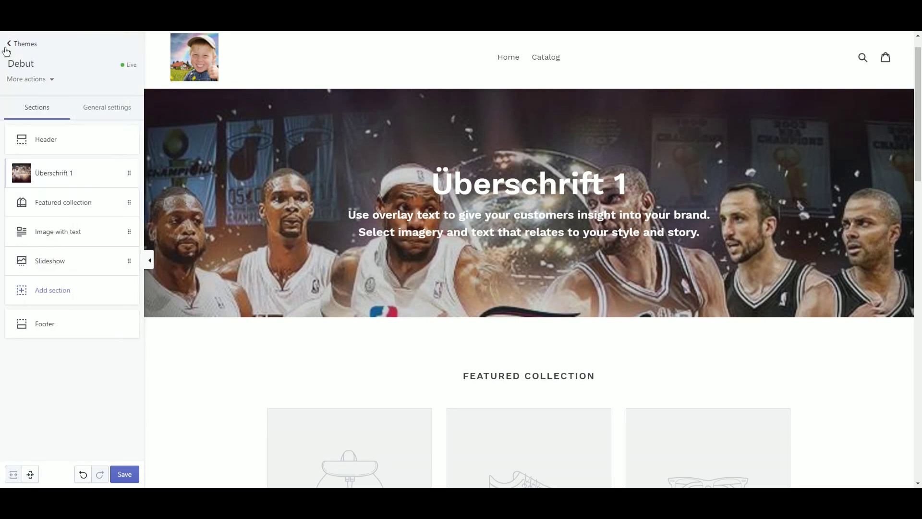
{"action": "scroll", "coordinate": [255, 202], "scroll_direction": "down", "scroll_amount": 3}
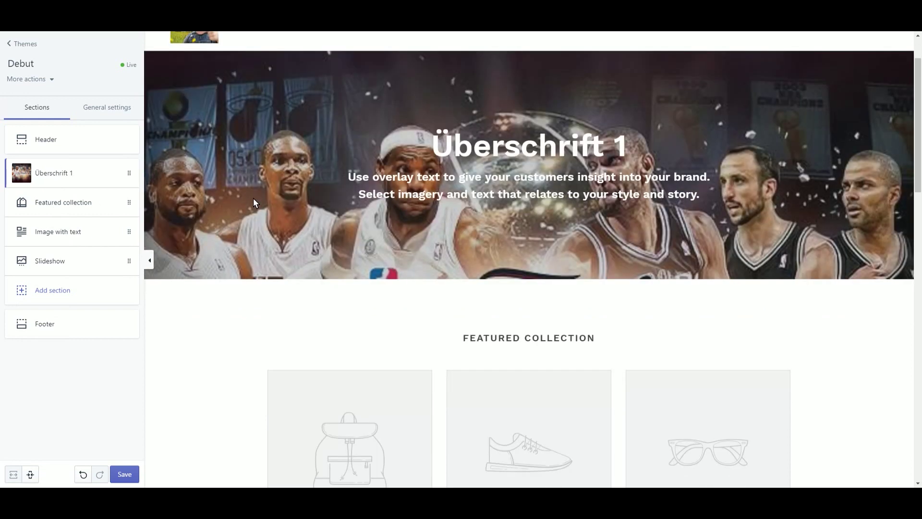
{"action": "scroll", "coordinate": [254, 200], "scroll_direction": "down", "scroll_amount": 5}
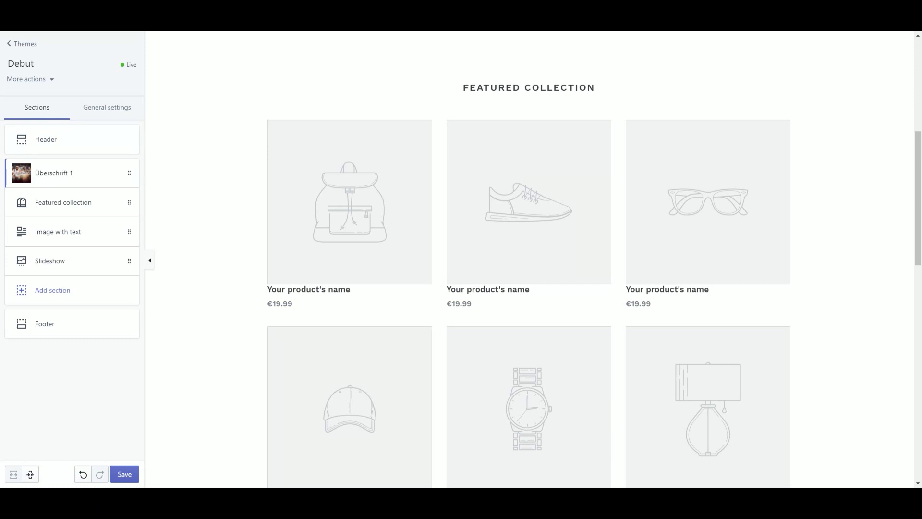
{"action": "scroll", "coordinate": [232, 200], "scroll_direction": "down", "scroll_amount": 6}
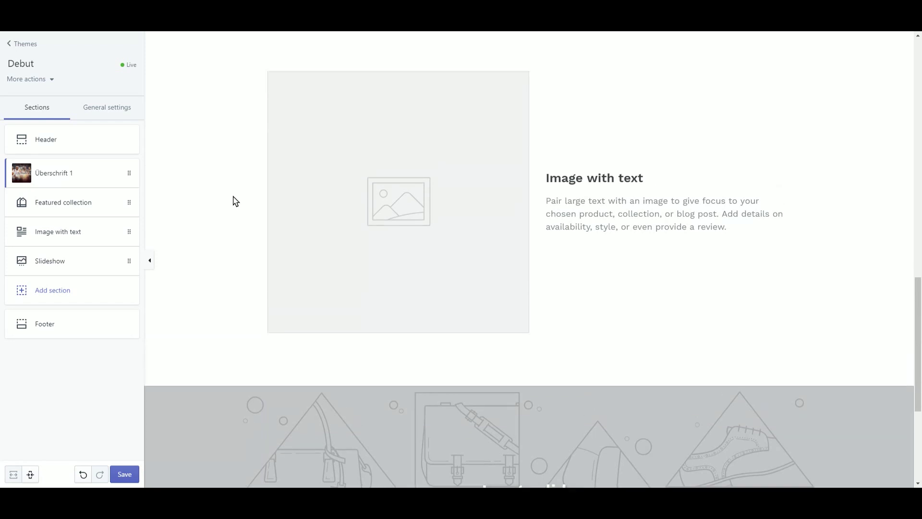
{"action": "scroll", "coordinate": [233, 199], "scroll_direction": "down", "scroll_amount": 5}
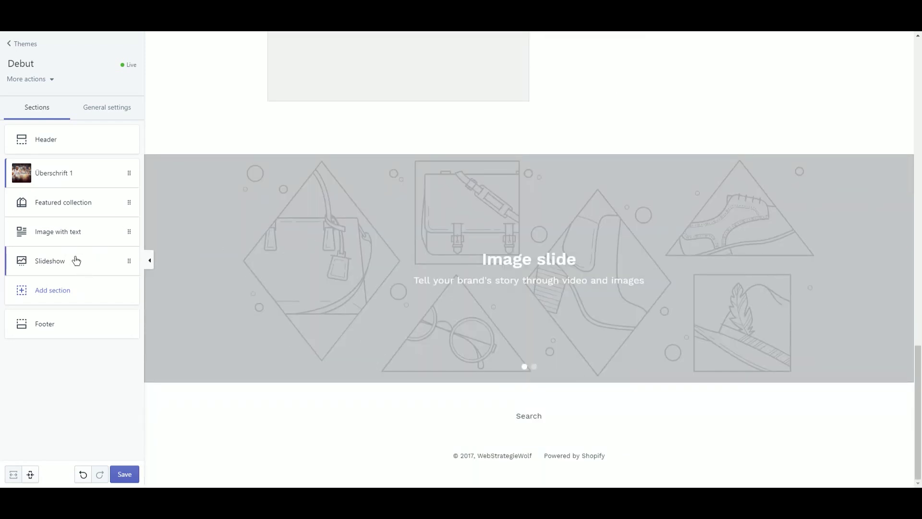
{"action": "left_click", "coordinate": [76, 261]}
{"action": "left_click", "coordinate": [21, 239]}
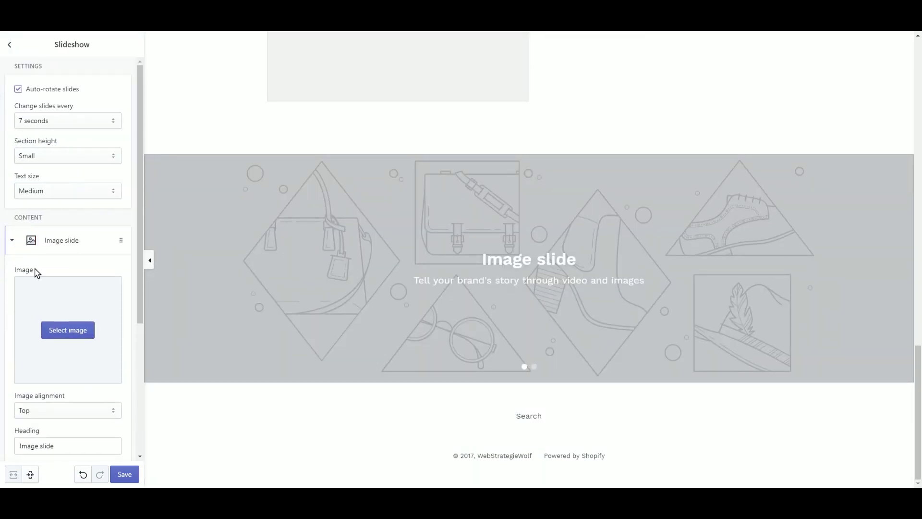
{"action": "scroll", "coordinate": [57, 326], "scroll_direction": "down", "scroll_amount": 5}
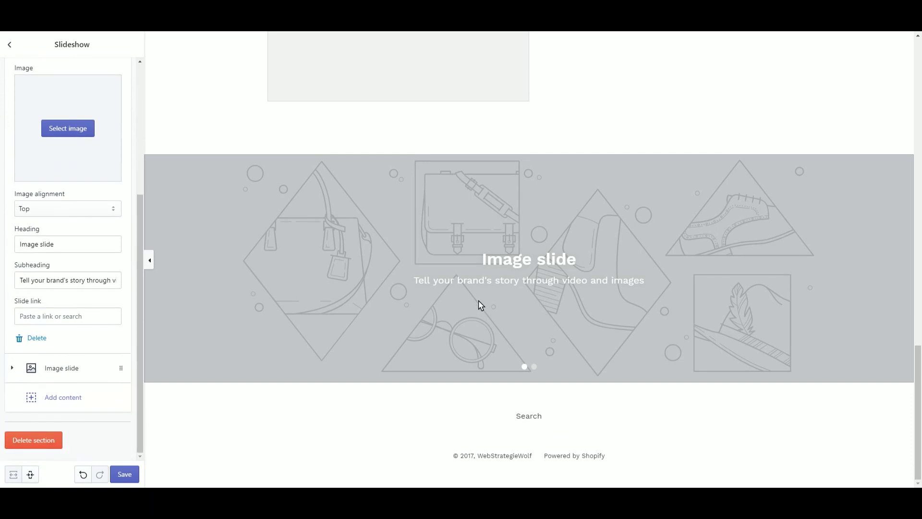
{"action": "scroll", "coordinate": [269, 251], "scroll_direction": "up", "scroll_amount": 6}
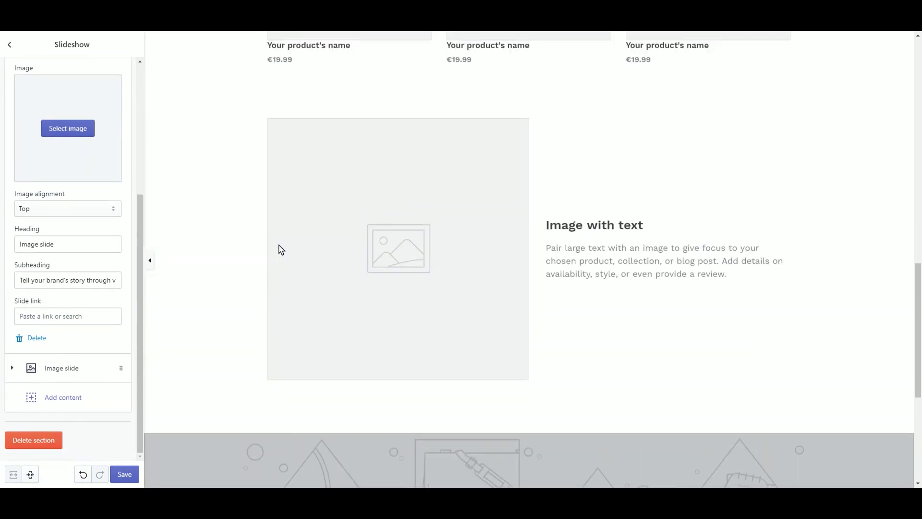
{"action": "scroll", "coordinate": [281, 250], "scroll_direction": "up", "scroll_amount": 8}
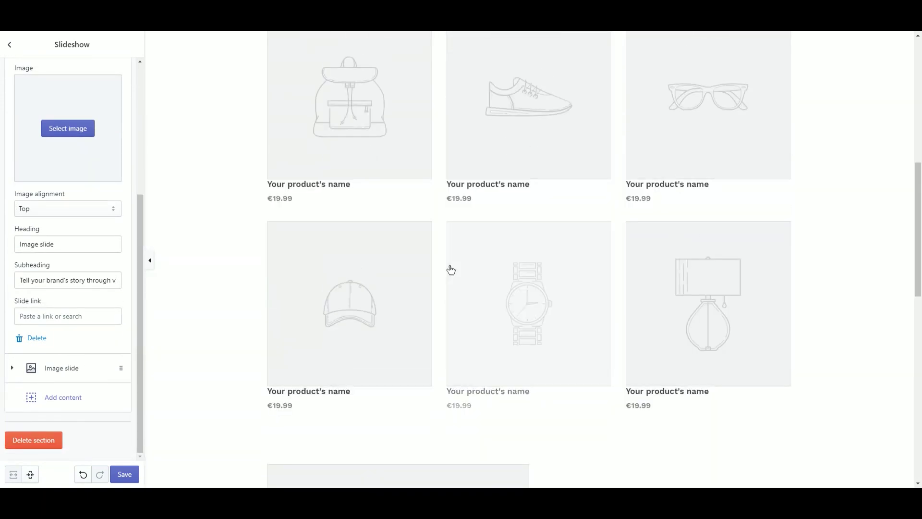
{"action": "scroll", "coordinate": [449, 267], "scroll_direction": "down", "scroll_amount": 3}
Save the theme changes and return to the list of home page sections.
{"action": "left_click", "coordinate": [125, 474]}
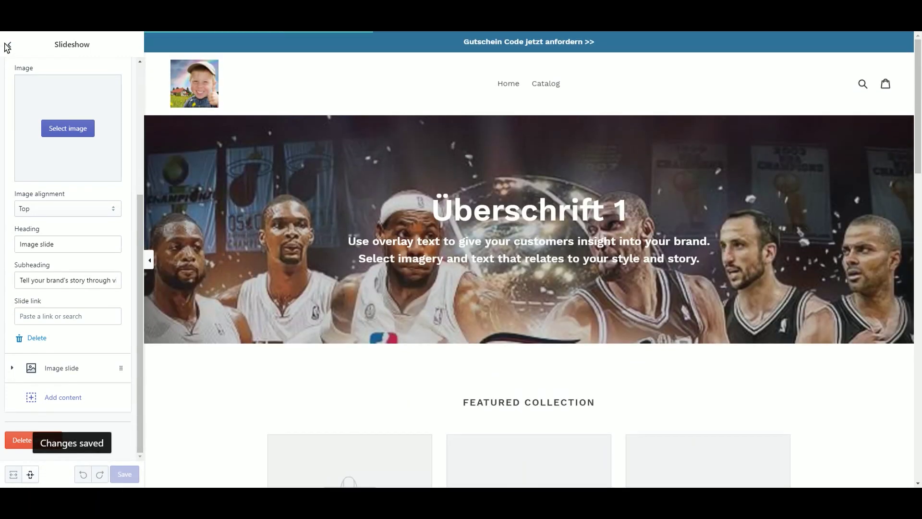
{"action": "left_click", "coordinate": [6, 47]}
{"action": "scroll", "coordinate": [202, 187], "scroll_direction": "up", "scroll_amount": 10}
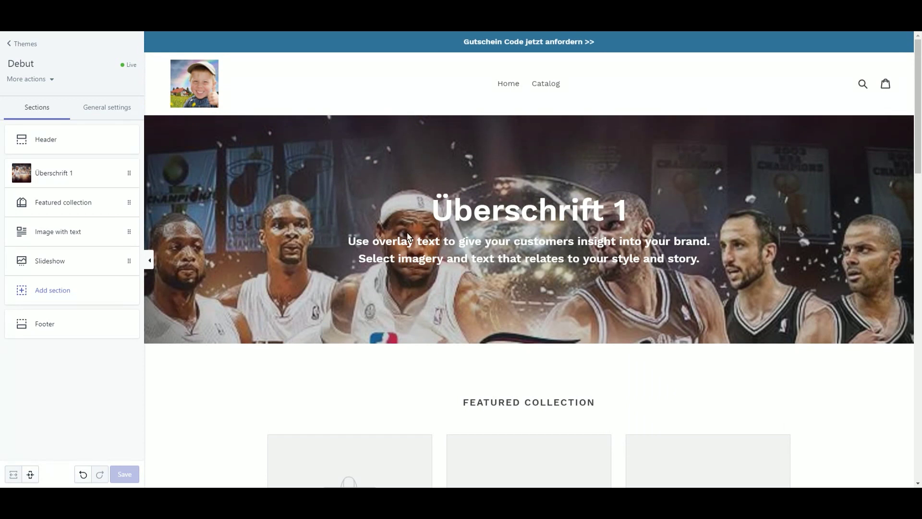
Review the whole home page preview, from the announcement bar and overlay image down to the slideshow and footer.
{"action": "scroll", "coordinate": [528, 187], "scroll_direction": "down", "scroll_amount": 8}
{"action": "scroll", "coordinate": [553, 192], "scroll_direction": "up", "scroll_amount": 7}
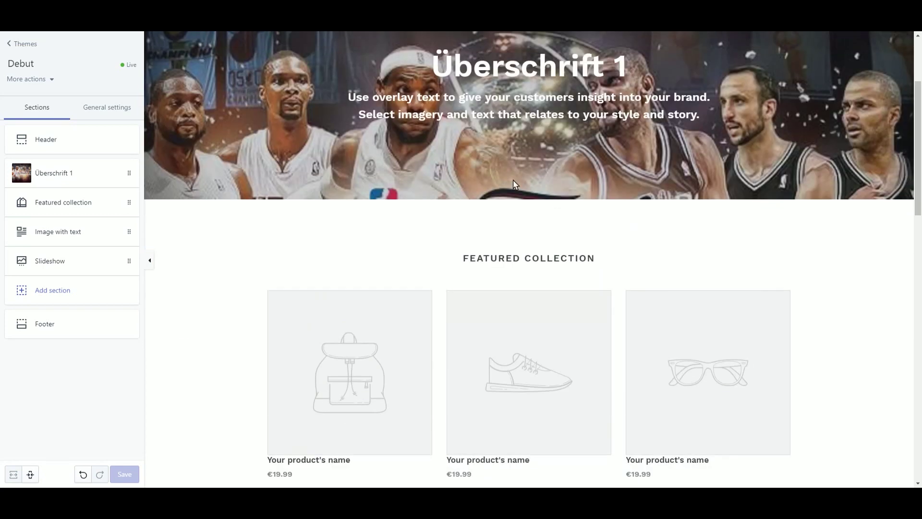
{"action": "scroll", "coordinate": [432, 217], "scroll_direction": "down", "scroll_amount": 7}
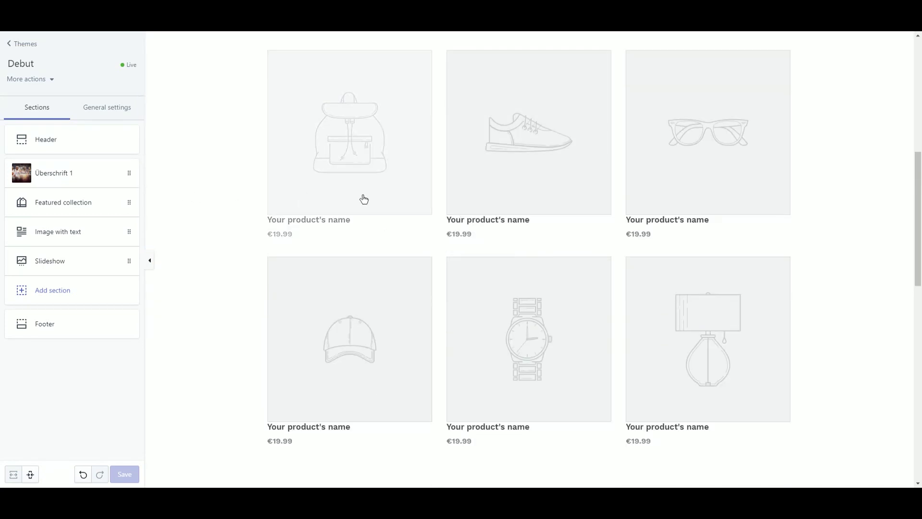
{"action": "scroll", "coordinate": [362, 198], "scroll_direction": "down", "scroll_amount": 8}
{"action": "scroll", "coordinate": [359, 199], "scroll_direction": "up", "scroll_amount": 12}
{"action": "scroll", "coordinate": [359, 199], "scroll_direction": "up", "scroll_amount": 4}
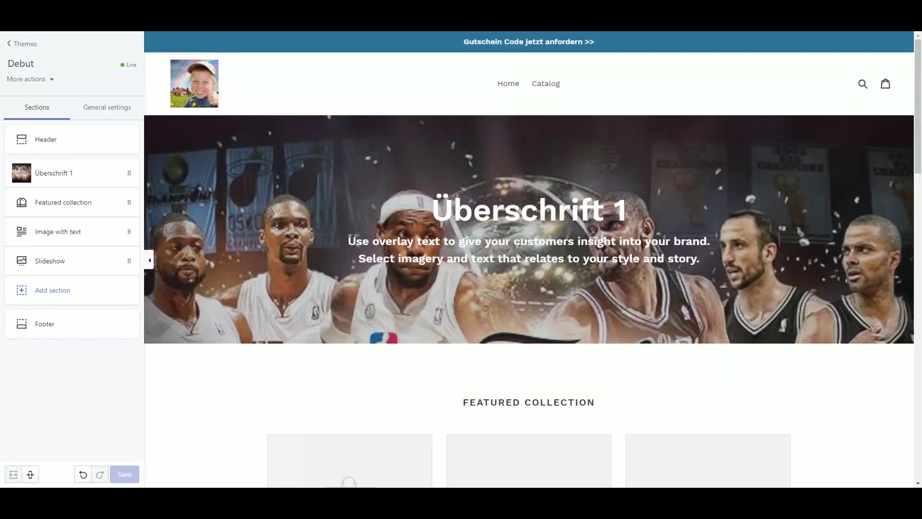
{"action": "scroll", "coordinate": [358, 200], "scroll_direction": "down", "scroll_amount": 3}
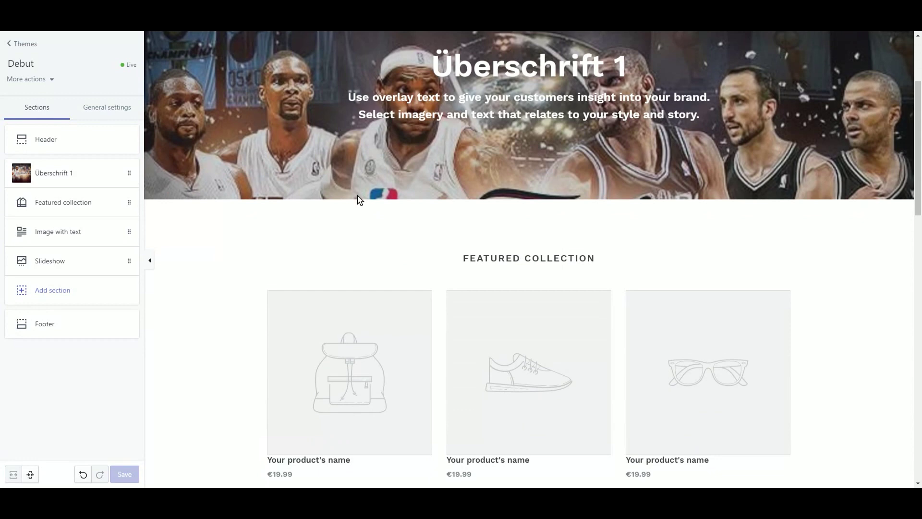
{"action": "scroll", "coordinate": [358, 200], "scroll_direction": "down", "scroll_amount": 3}
{"action": "scroll", "coordinate": [303, 197], "scroll_direction": "down", "scroll_amount": 6}
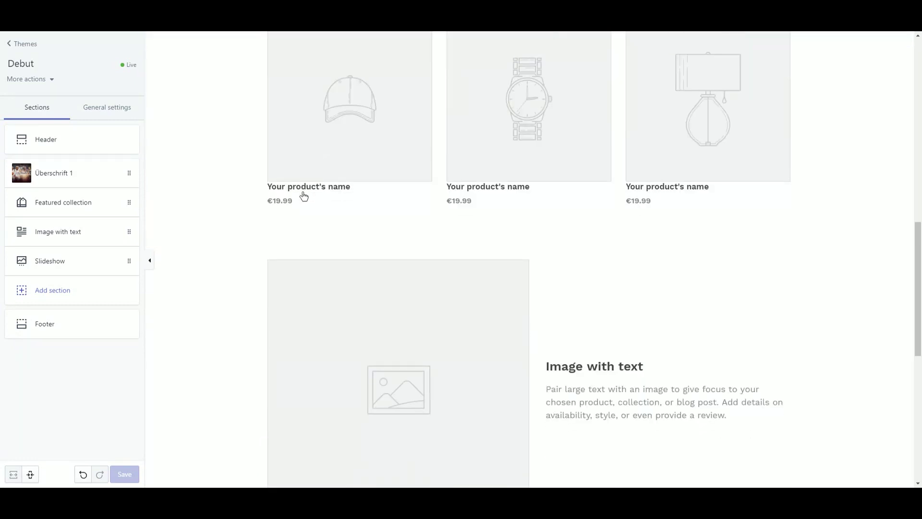
{"action": "scroll", "coordinate": [304, 197], "scroll_direction": "down", "scroll_amount": 3}
{"action": "scroll", "coordinate": [304, 197], "scroll_direction": "down", "scroll_amount": 6}
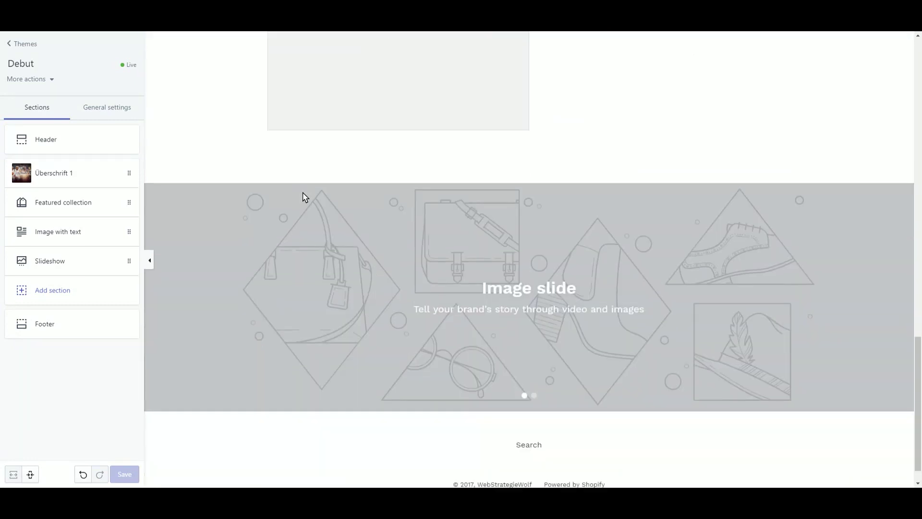
{"action": "scroll", "coordinate": [319, 214], "scroll_direction": "up", "scroll_amount": 14}
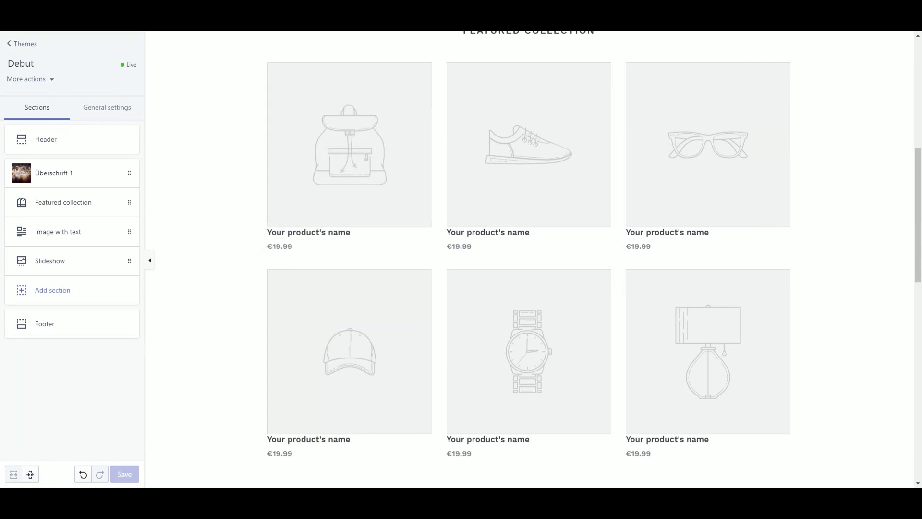
Return to the Shopify admin home and review the store's domain and the setup cards.
{"action": "key", "text": "alt+Left"}
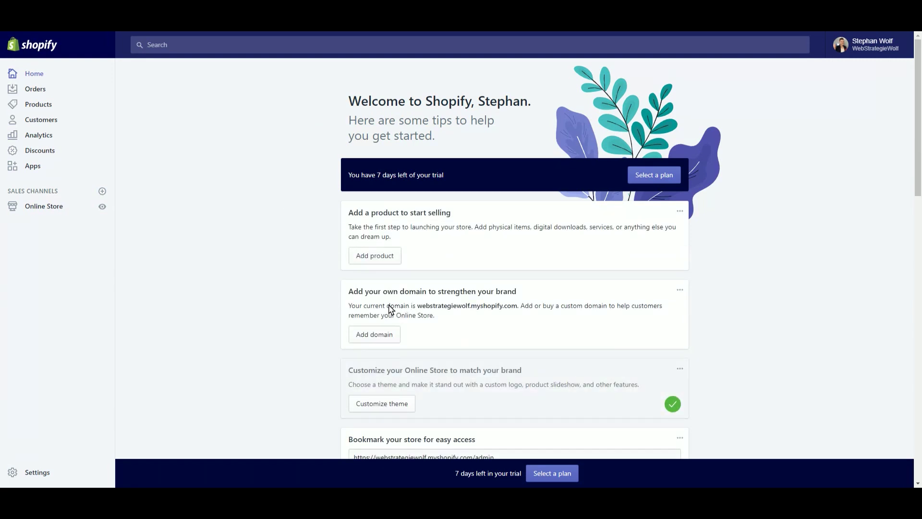
{"action": "left_click_drag", "start_coordinate": [425, 310], "coordinate": [518, 309]}
{"action": "left_click", "coordinate": [493, 315]}
{"action": "scroll", "coordinate": [285, 278], "scroll_direction": "down", "scroll_amount": 1}
{"action": "scroll", "coordinate": [248, 336], "scroll_direction": "down", "scroll_amount": 2}
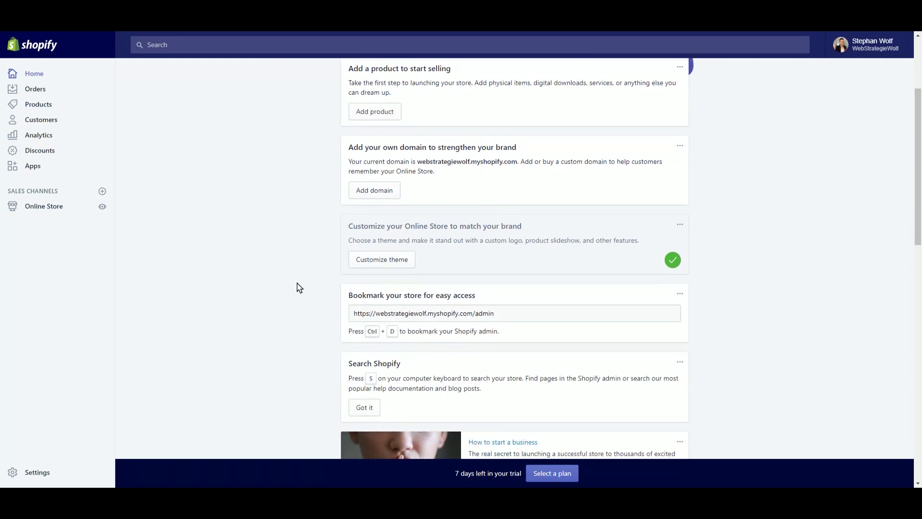
{"action": "scroll", "coordinate": [299, 288], "scroll_direction": "down", "scroll_amount": 3}
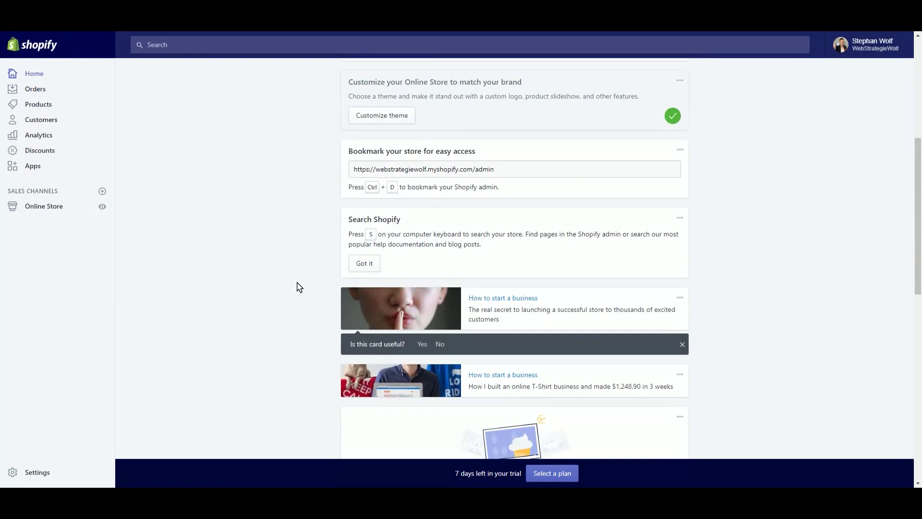
{"action": "scroll", "coordinate": [299, 287], "scroll_direction": "down", "scroll_amount": 10}
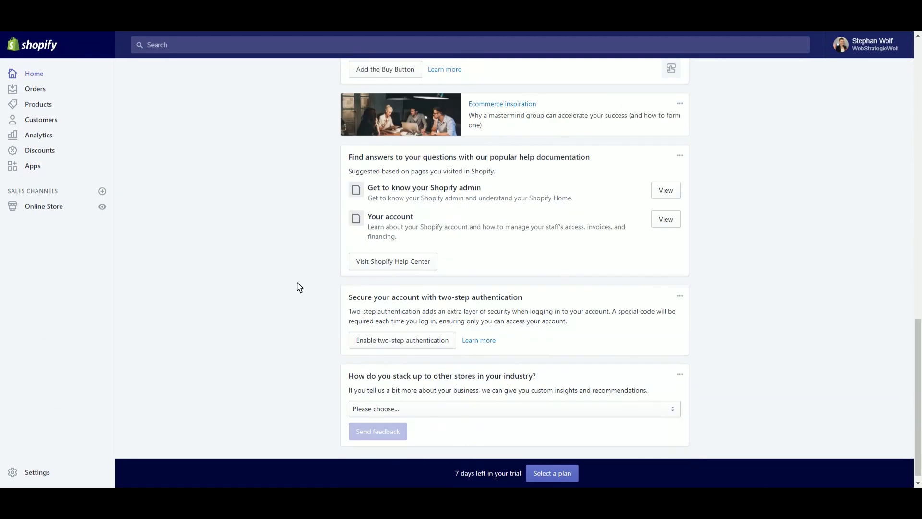
Open the form for adding a new product from the admin home's setup cards.
{"action": "scroll", "coordinate": [299, 287], "scroll_direction": "up", "scroll_amount": 20}
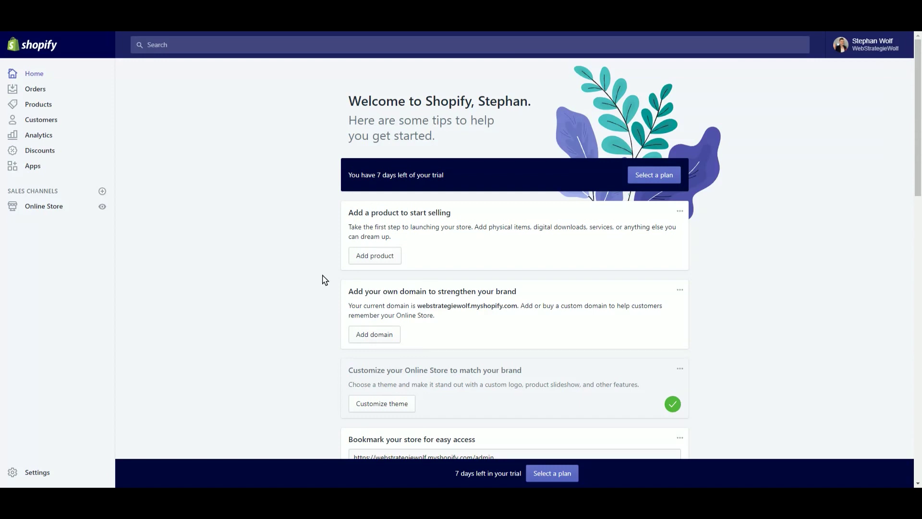
{"action": "left_click", "coordinate": [388, 256]}
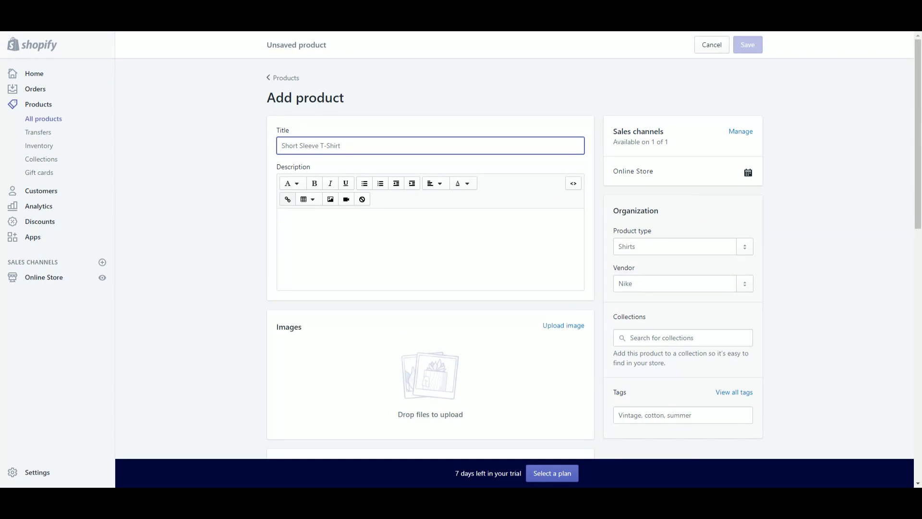
Title the product "NBA T-Shirt" and enter the placeholder description "dfgdfhfghfghfgh d gdhgd f".
{"action": "type", "text": "NBA T-Shirt"}
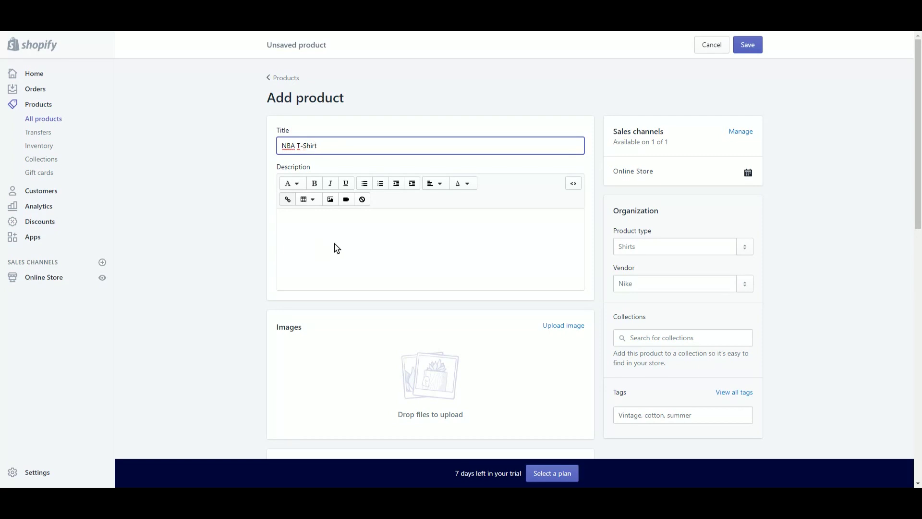
{"action": "left_click", "coordinate": [339, 245]}
{"action": "type", "text": "dfgdfhfghfghfgh d gdhgd f"}
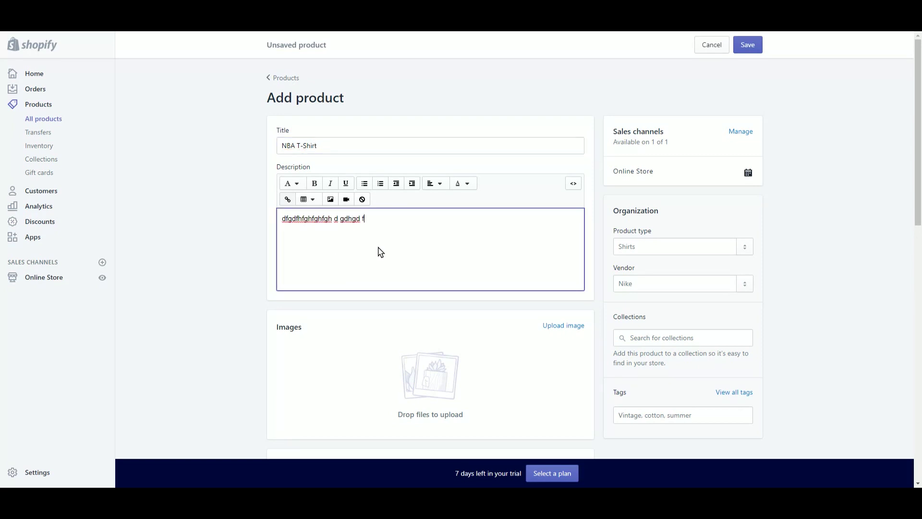
Make the word "gdhgd" bold in the description and append "fgdfg" to the end of the line.
{"action": "double_click", "coordinate": [351, 220]}
{"action": "left_click", "coordinate": [315, 183]}
{"action": "left_click", "coordinate": [379, 219]}
{"action": "type", "text": "fgdfg"}
{"action": "key", "text": "Return"}
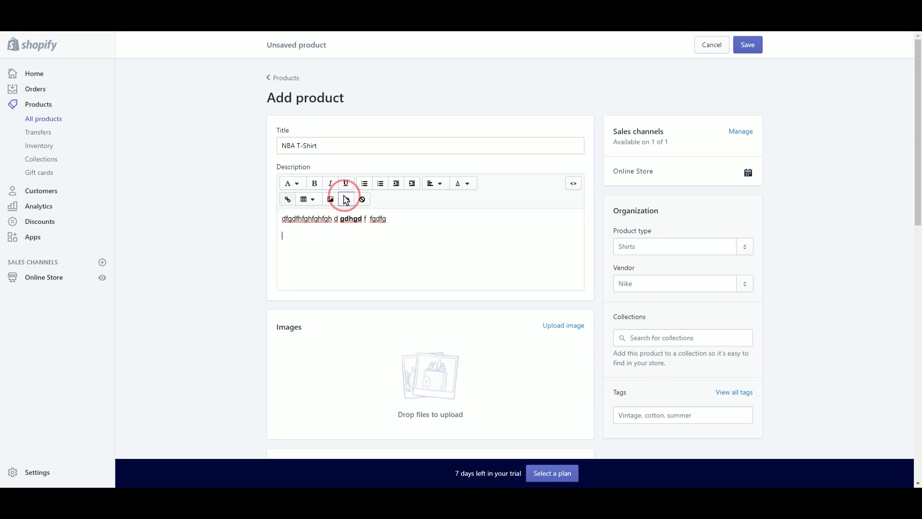
{"action": "left_click", "coordinate": [347, 199]}
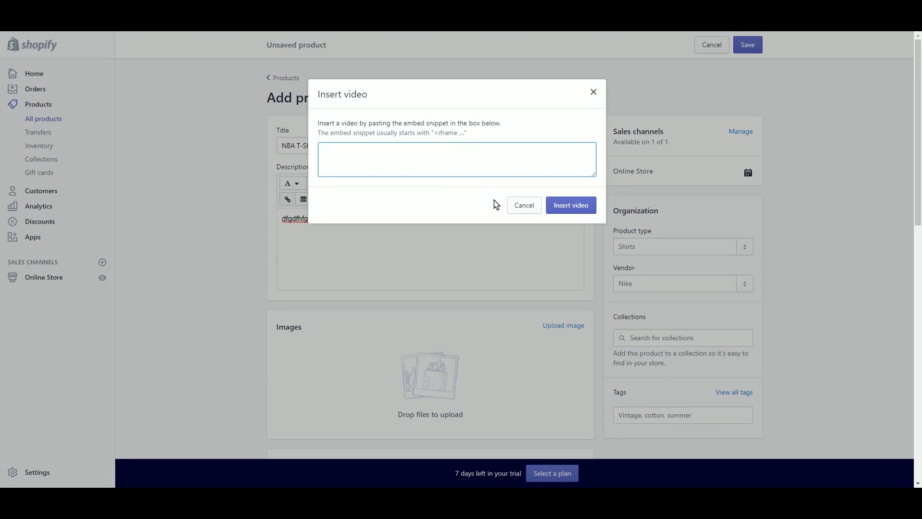
{"action": "type", "text": "<iframe width=\"560\" height=\"315\" src=\"https://www.youtube.com/embed/b8n3ouMjD4s\" frameborder=\"0\" allowfullscreen></iframe>"}
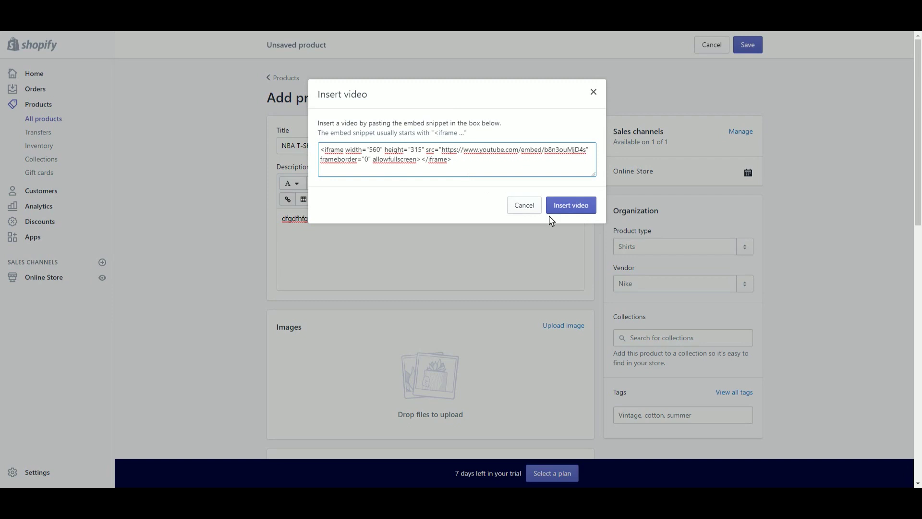
{"action": "left_click", "coordinate": [574, 206]}
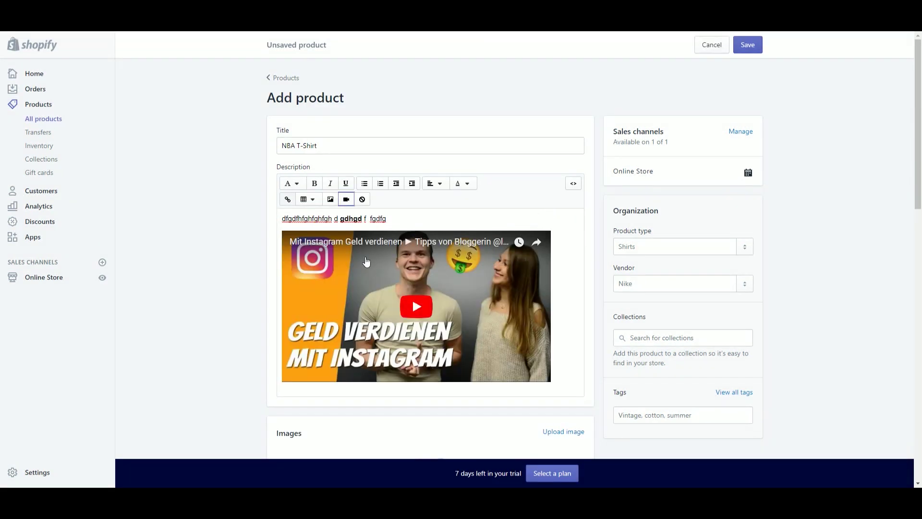
Check the product type and vendor choices in the product's organization settings.
{"action": "scroll", "coordinate": [580, 254], "scroll_direction": "down", "scroll_amount": 1}
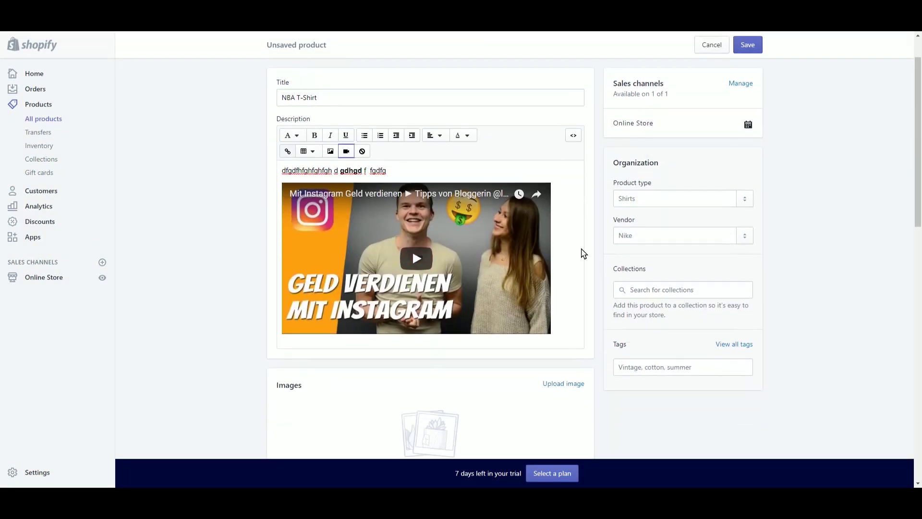
{"action": "left_click", "coordinate": [745, 200]}
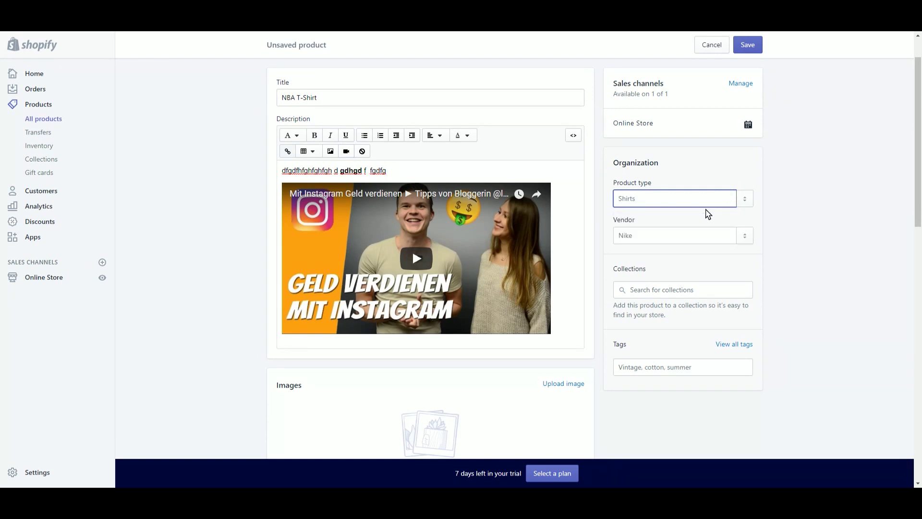
{"action": "left_click", "coordinate": [746, 237]}
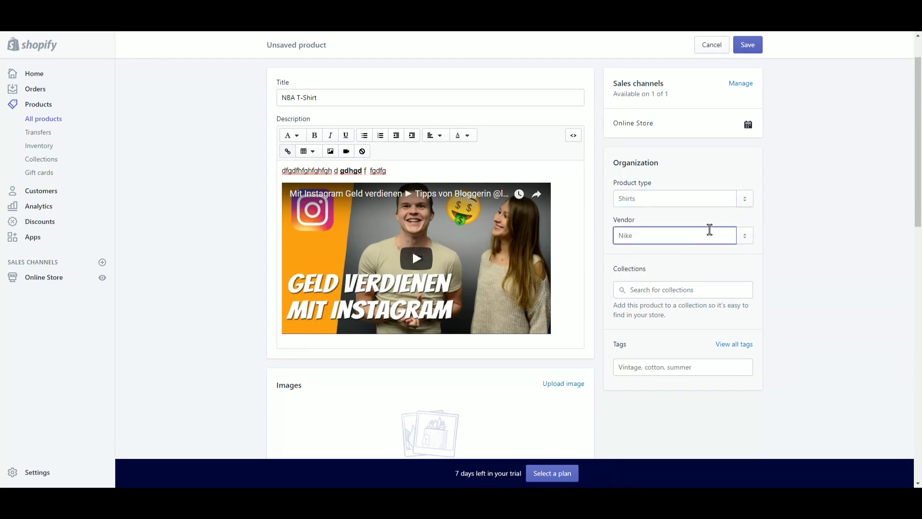
Add the tag "basketball" to the product.
{"action": "scroll", "coordinate": [787, 174], "scroll_direction": "down", "scroll_amount": 2}
{"action": "scroll", "coordinate": [786, 174], "scroll_direction": "down", "scroll_amount": 1}
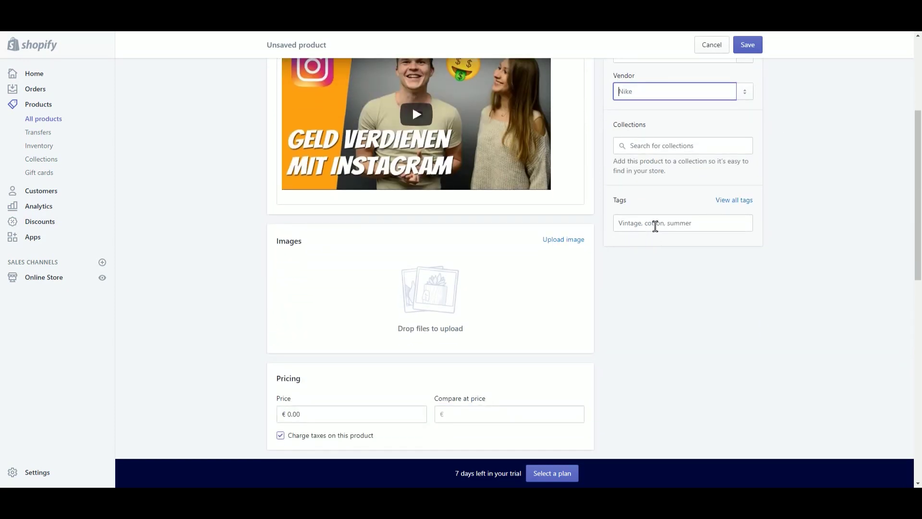
{"action": "left_click", "coordinate": [655, 227]}
{"action": "type", "text": "basketball"}
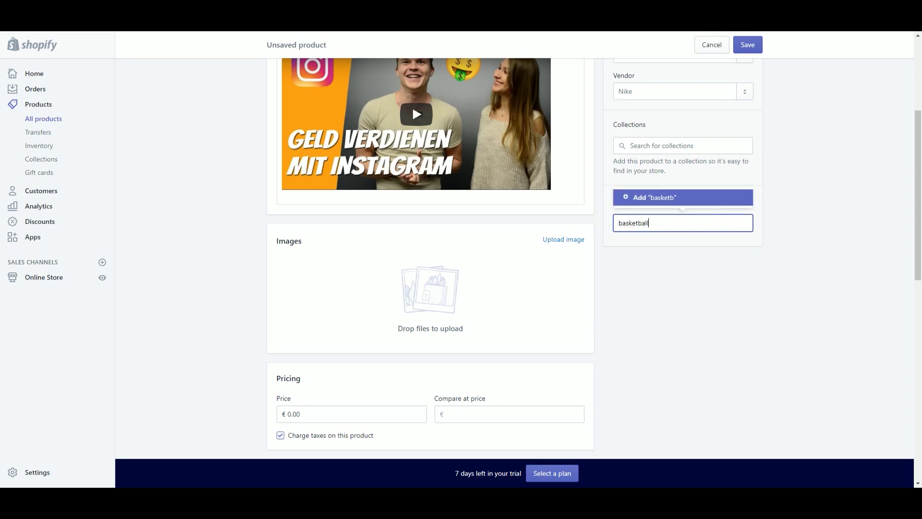
{"action": "key", "text": "Return"}
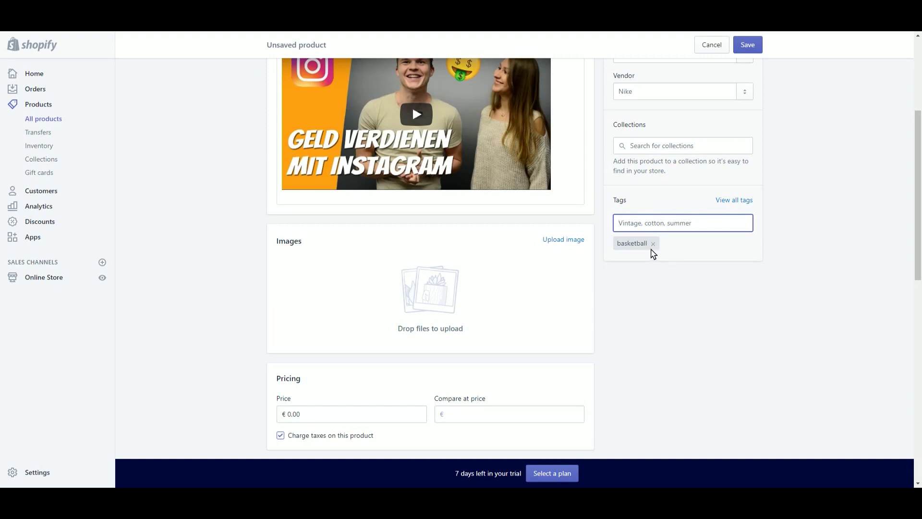
Upload the photo of the woman holding a phone as the product image and set the price to €19.90.
{"action": "left_click", "coordinate": [562, 240]}
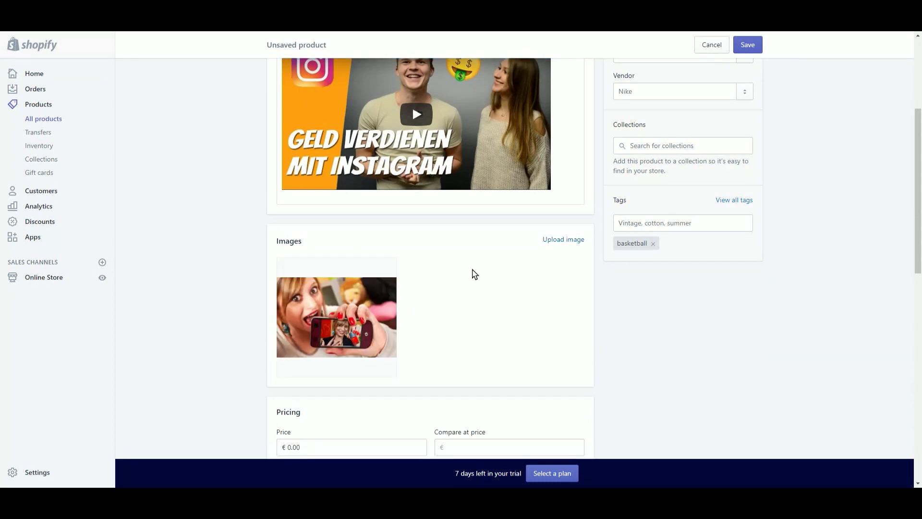
{"action": "scroll", "coordinate": [476, 278], "scroll_direction": "down", "scroll_amount": 1}
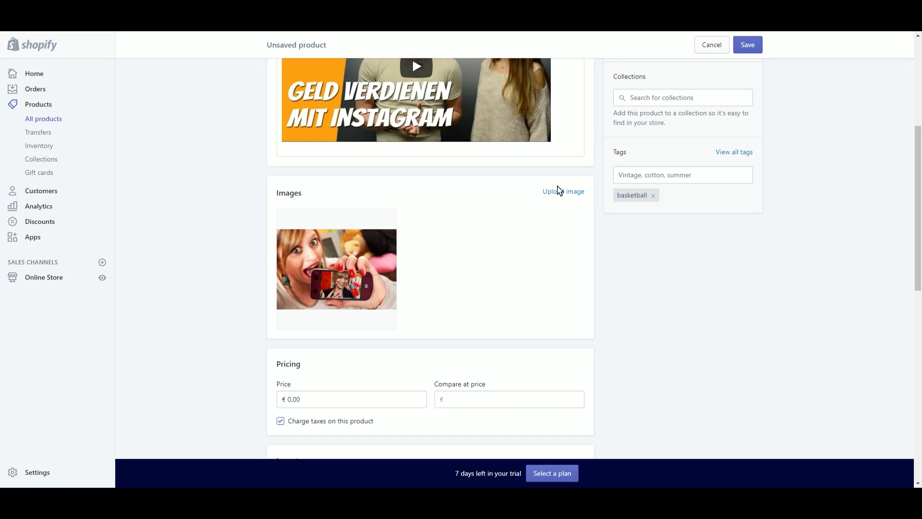
{"action": "scroll", "coordinate": [512, 214], "scroll_direction": "down", "scroll_amount": 4}
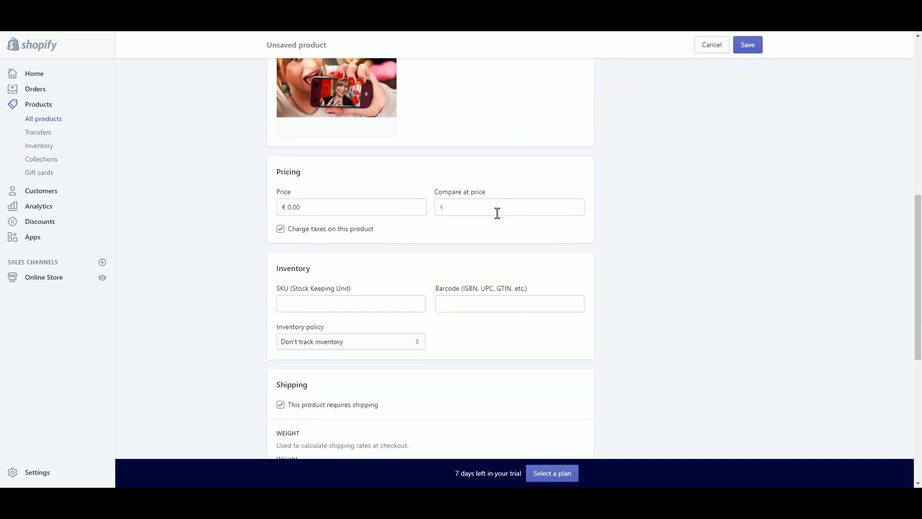
{"action": "left_click_drag", "start_coordinate": [288, 207], "coordinate": [291, 207]}
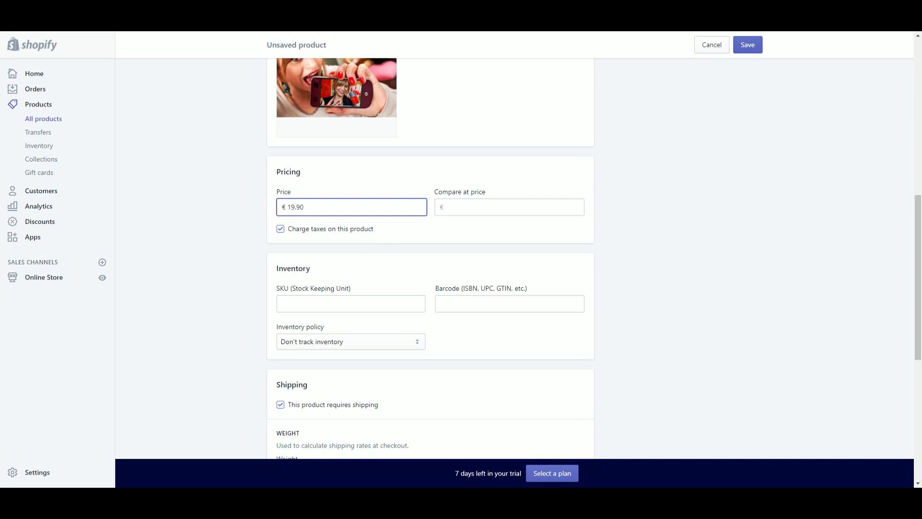
Enter 50 as the SKU and set the inventory policy to "Shopify tracks this product's inventory".
{"action": "scroll", "coordinate": [365, 240], "scroll_direction": "down", "scroll_amount": 1}
{"action": "left_click", "coordinate": [352, 255]}
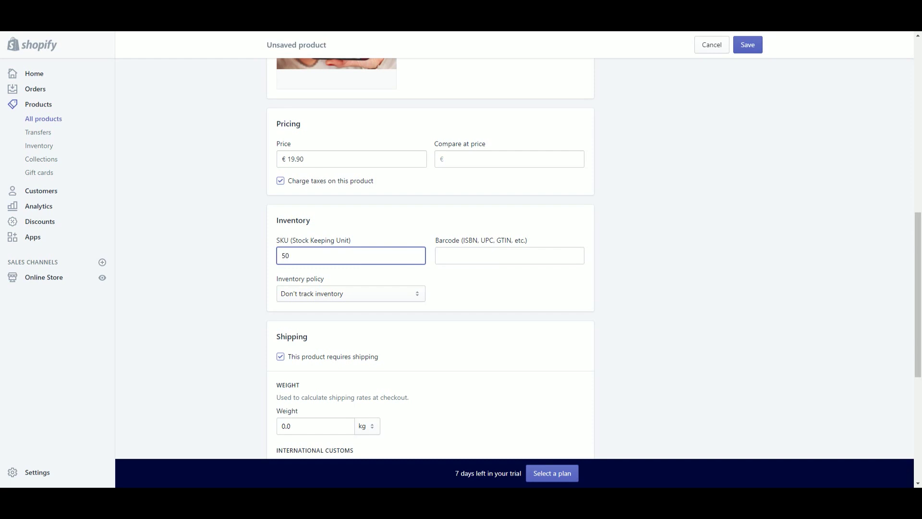
{"action": "type", "text": "50"}
{"action": "scroll", "coordinate": [462, 302], "scroll_direction": "down", "scroll_amount": 1}
{"action": "left_click", "coordinate": [414, 245]}
{"action": "left_click", "coordinate": [362, 258]}
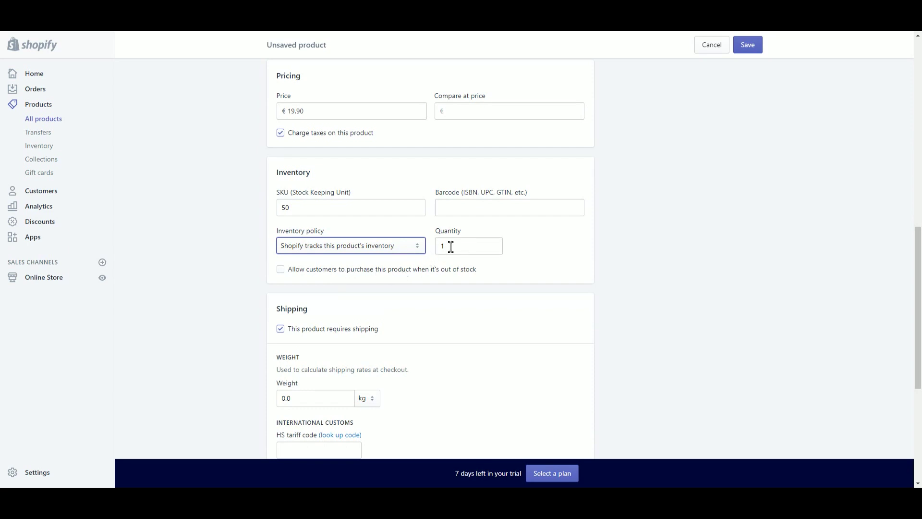
Allow customers to purchase this product when it's out of stock.
{"action": "left_click_drag", "start_coordinate": [307, 211], "coordinate": [257, 207]}
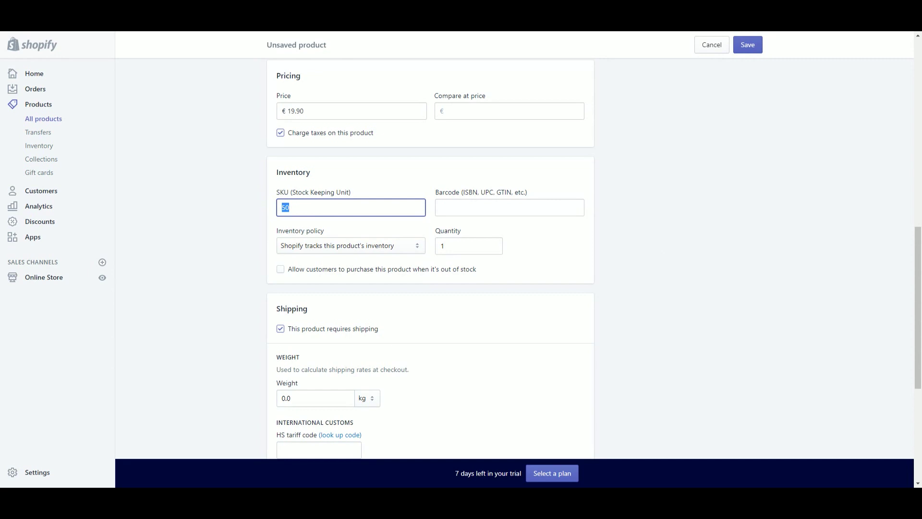
{"action": "scroll", "coordinate": [661, 257], "scroll_direction": "down", "scroll_amount": 1}
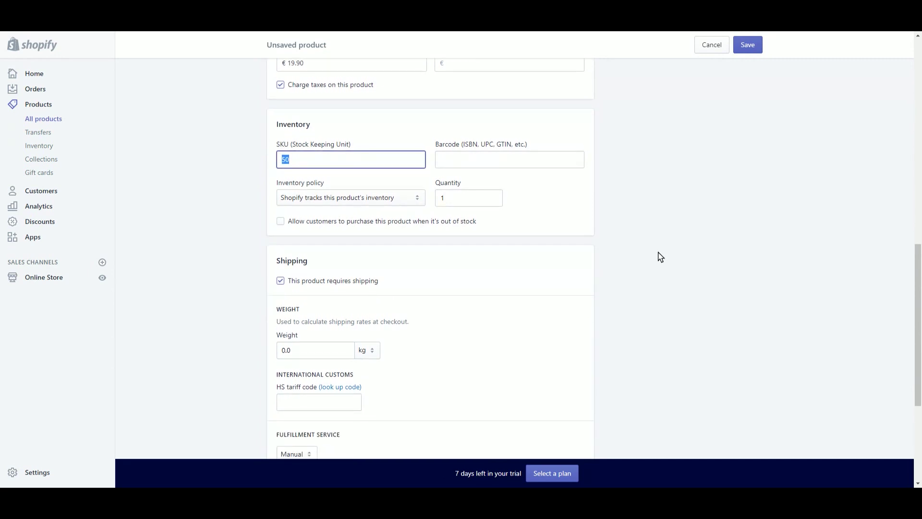
{"action": "left_click", "coordinate": [281, 221]}
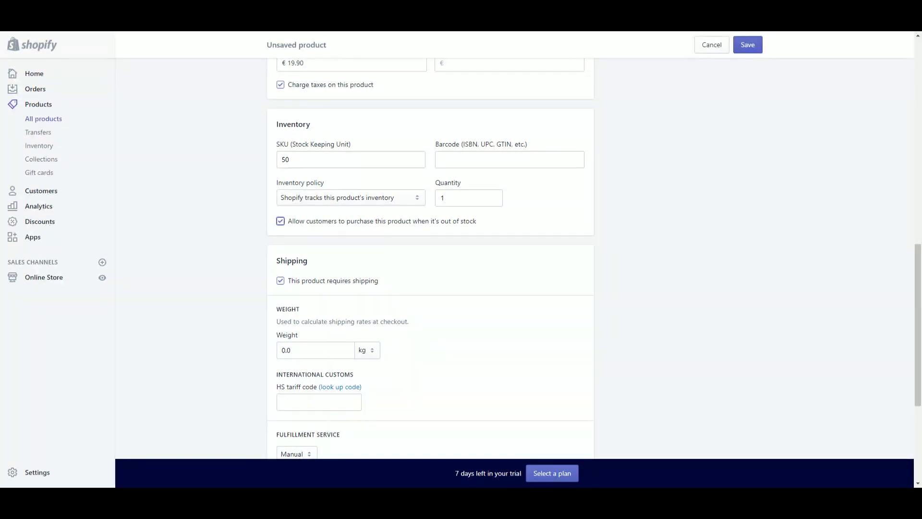
Mark the product as not requiring shipping and save it.
{"action": "scroll", "coordinate": [743, 235], "scroll_direction": "down", "scroll_amount": 1}
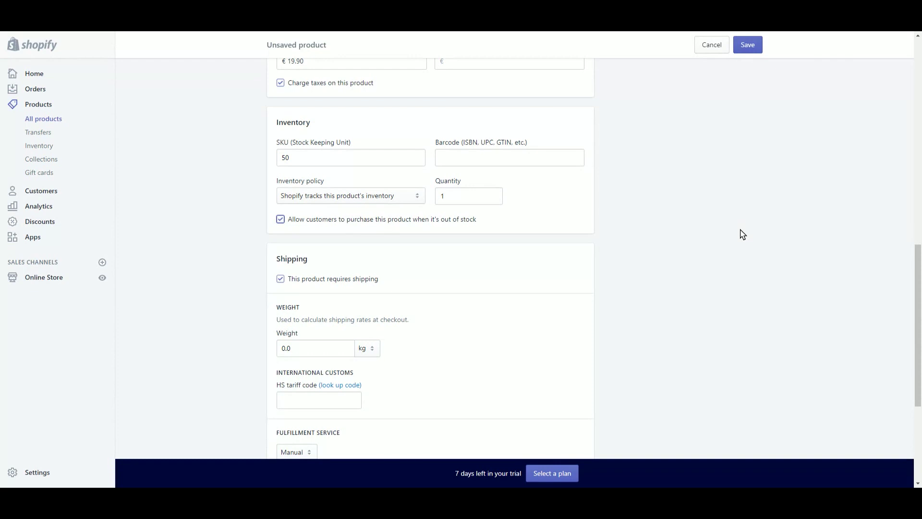
{"action": "scroll", "coordinate": [744, 235], "scroll_direction": "down", "scroll_amount": 2}
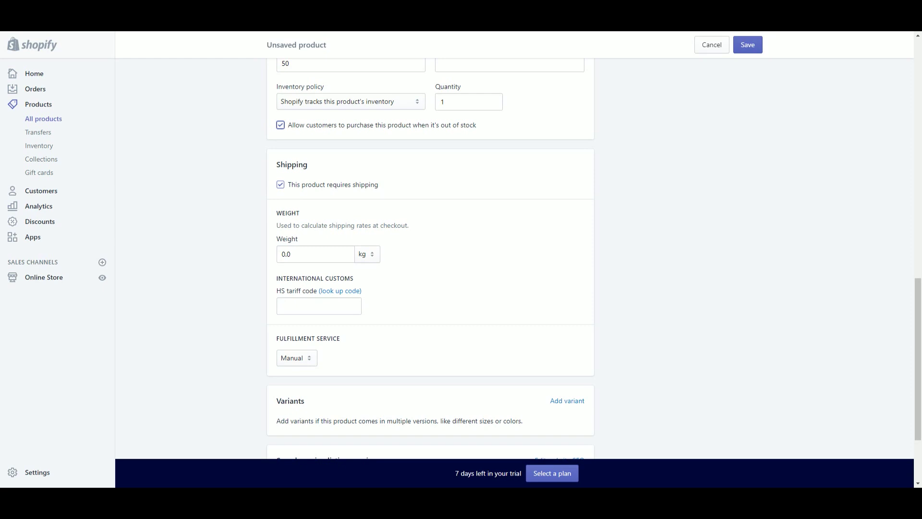
{"action": "left_click", "coordinate": [280, 185]}
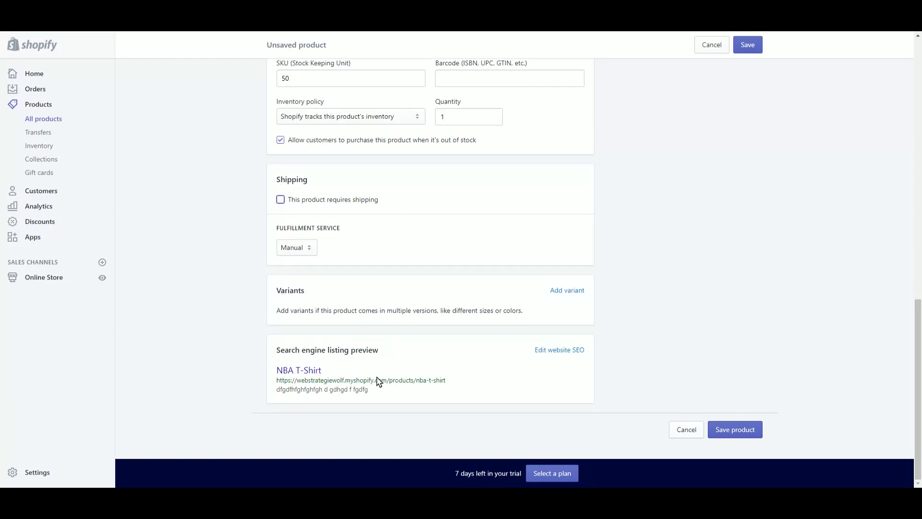
{"action": "left_click", "coordinate": [737, 433]}
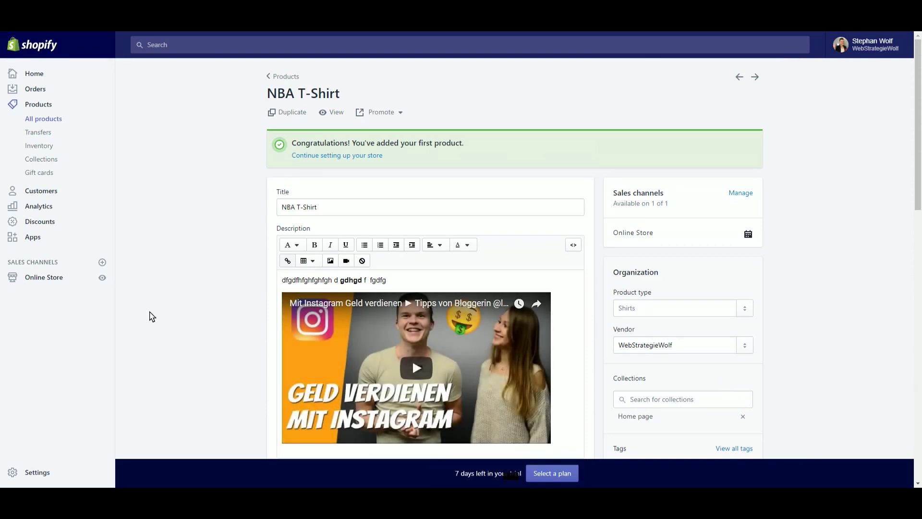
Preview the Debut theme from the online store's themes and examine the home page's featured collection.
{"action": "left_click", "coordinate": [40, 282]}
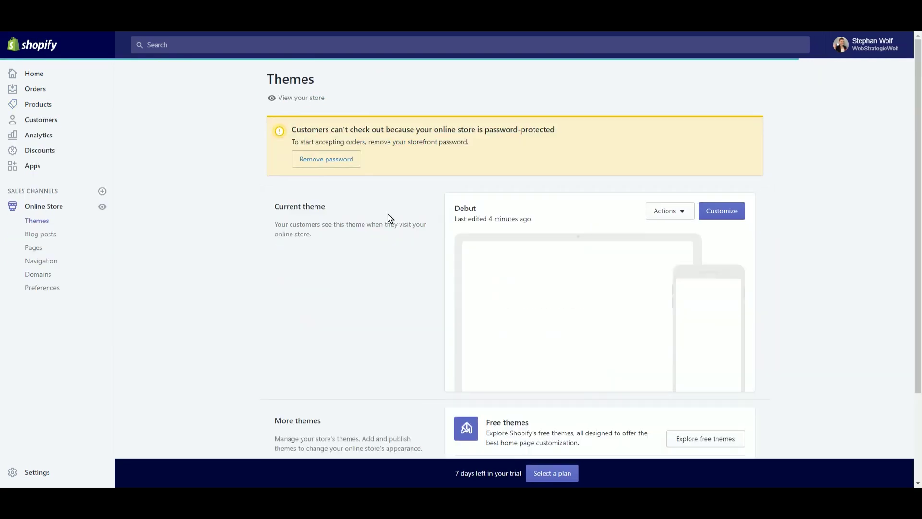
{"action": "left_click", "coordinate": [671, 211]}
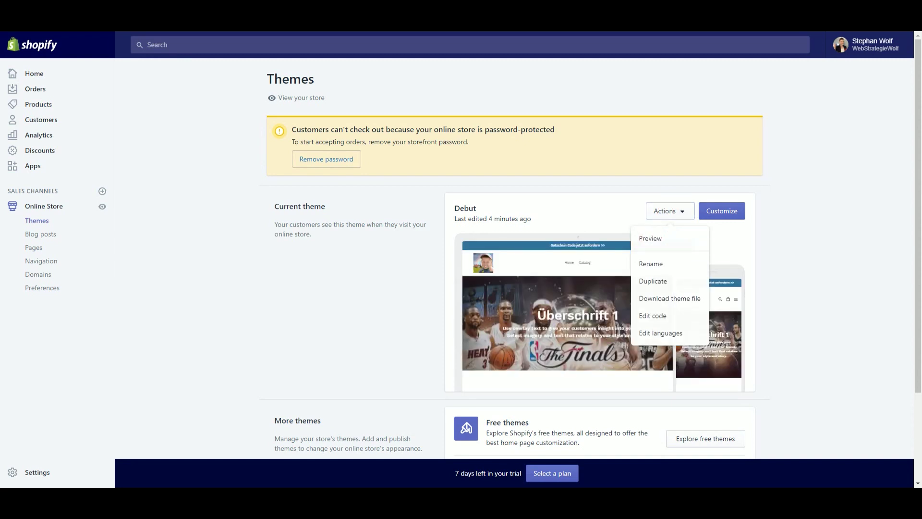
{"action": "left_click", "coordinate": [671, 238]}
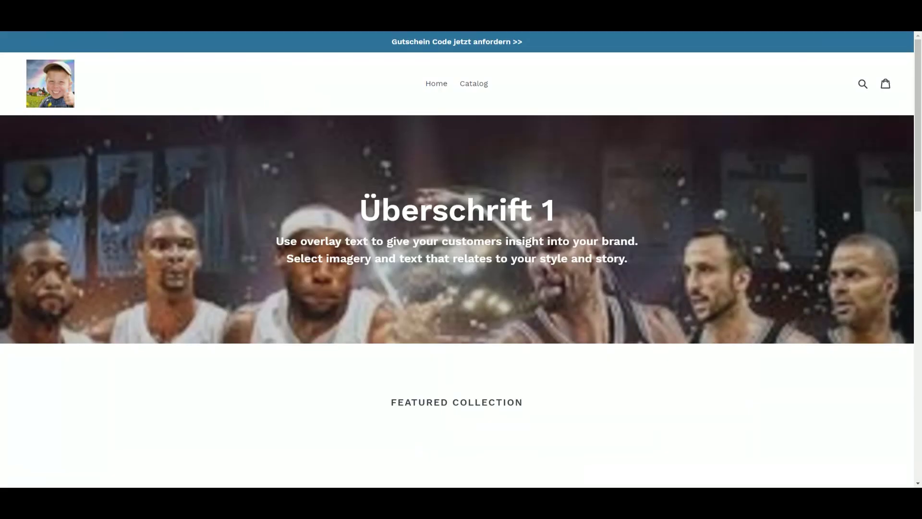
{"action": "scroll", "coordinate": [296, 134], "scroll_direction": "down", "scroll_amount": 5}
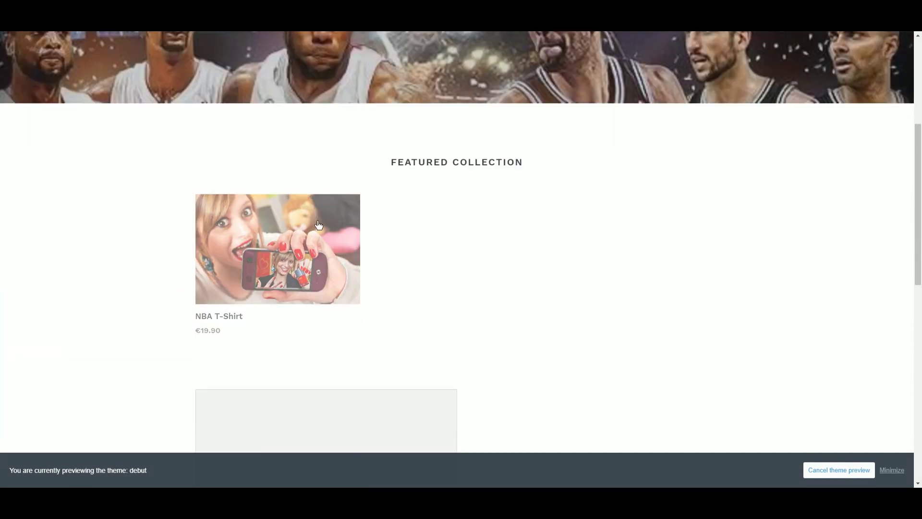
{"action": "scroll", "coordinate": [422, 193], "scroll_direction": "down", "scroll_amount": 2}
{"action": "scroll", "coordinate": [418, 196], "scroll_direction": "up", "scroll_amount": 1}
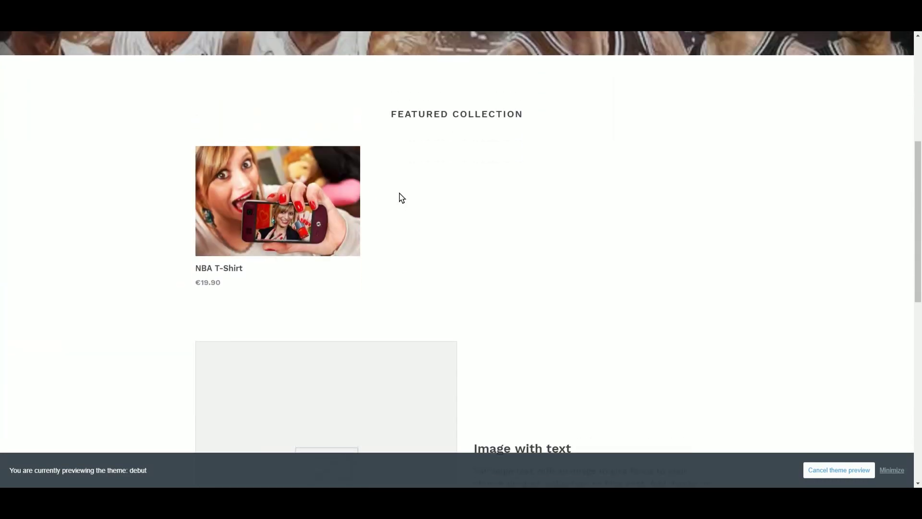
{"action": "scroll", "coordinate": [401, 197], "scroll_direction": "up", "scroll_amount": 1}
{"action": "scroll", "coordinate": [402, 197], "scroll_direction": "up", "scroll_amount": 2}
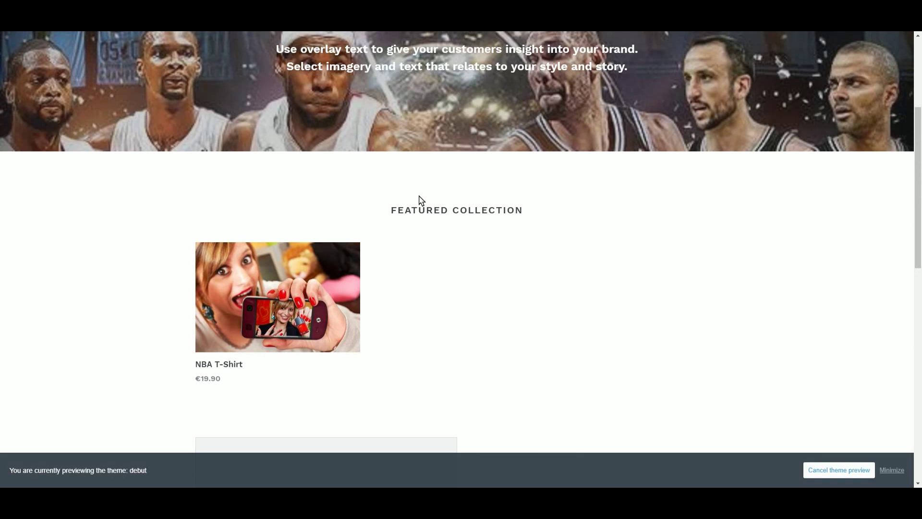
Review the NBA T-Shirt's product page in the storefront preview and add the product to the cart.
{"action": "left_click", "coordinate": [306, 267]}
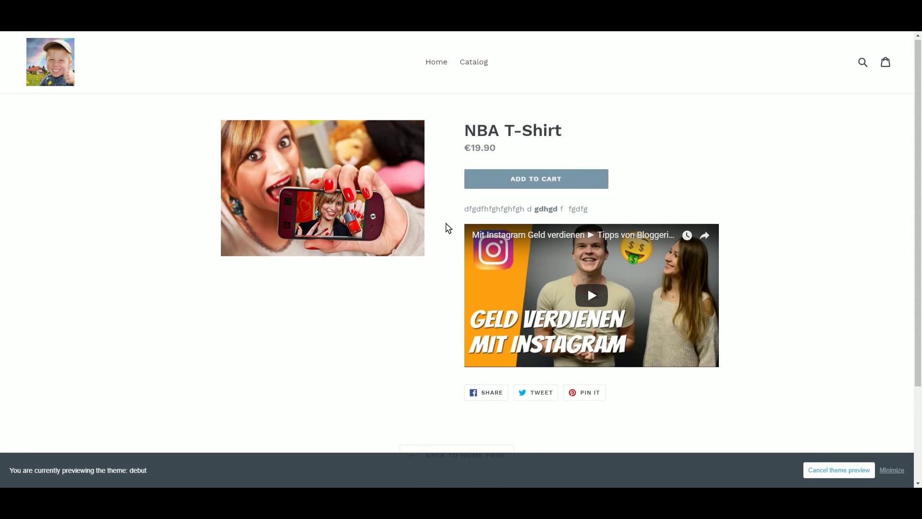
{"action": "scroll", "coordinate": [445, 228], "scroll_direction": "down", "scroll_amount": 1}
{"action": "scroll", "coordinate": [389, 251], "scroll_direction": "up", "scroll_amount": 1}
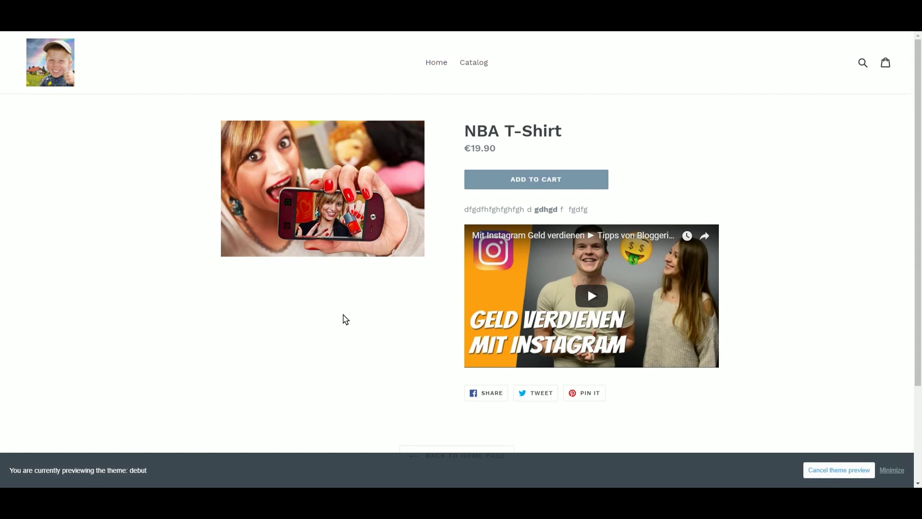
{"action": "scroll", "coordinate": [343, 319], "scroll_direction": "down", "scroll_amount": 3}
{"action": "scroll", "coordinate": [344, 319], "scroll_direction": "up", "scroll_amount": 3}
{"action": "left_click", "coordinate": [521, 185]}
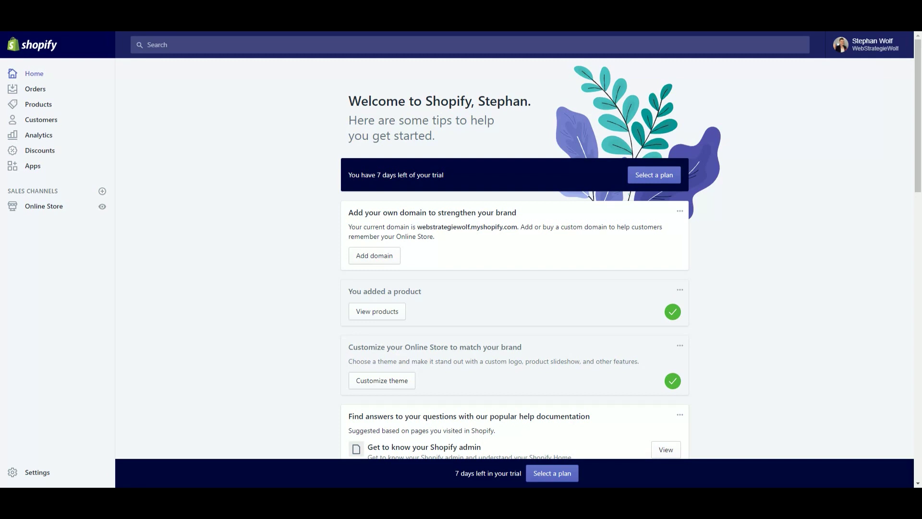
Look through the getting-started tips and setup tasks on the admin home page.
{"action": "scroll", "coordinate": [277, 130], "scroll_direction": "down", "scroll_amount": 6}
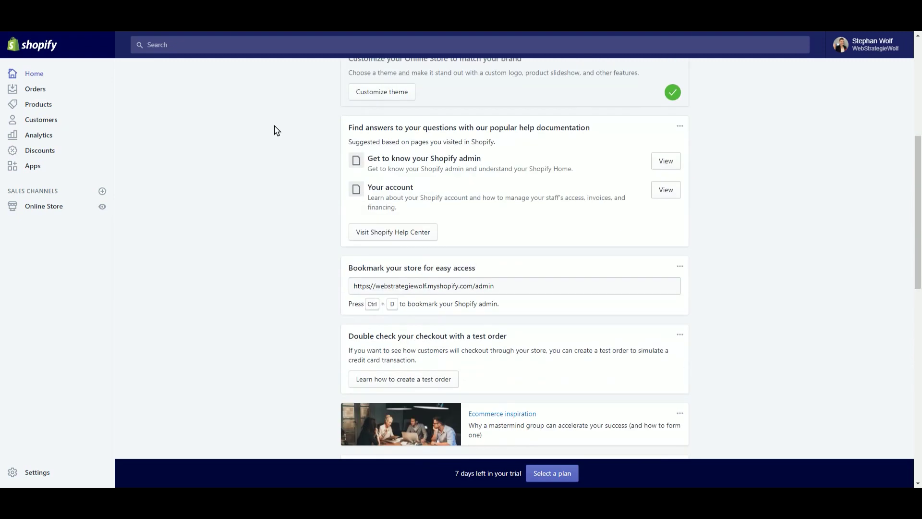
{"action": "scroll", "coordinate": [277, 130], "scroll_direction": "down", "scroll_amount": 7}
{"action": "scroll", "coordinate": [276, 130], "scroll_direction": "up", "scroll_amount": 11}
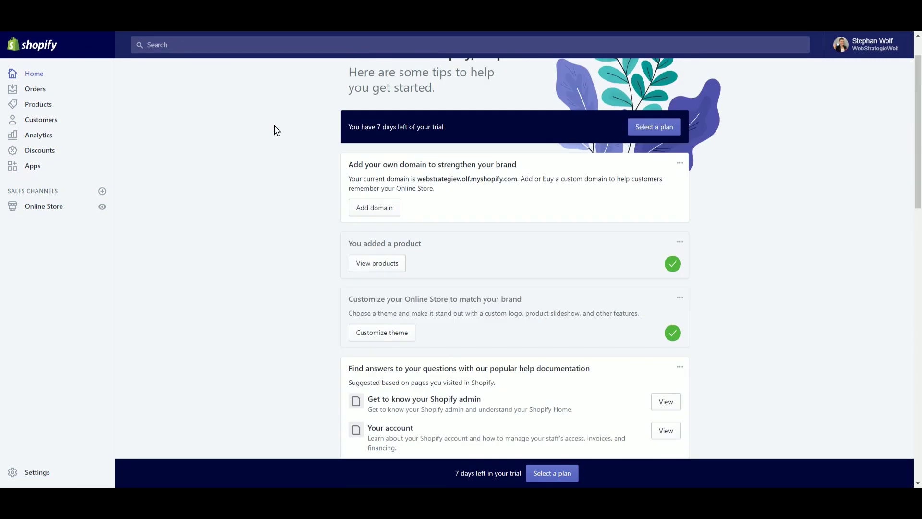
Examine the sales, visits and orders figures on the Analytics overview dashboard.
{"action": "left_click", "coordinate": [36, 138]}
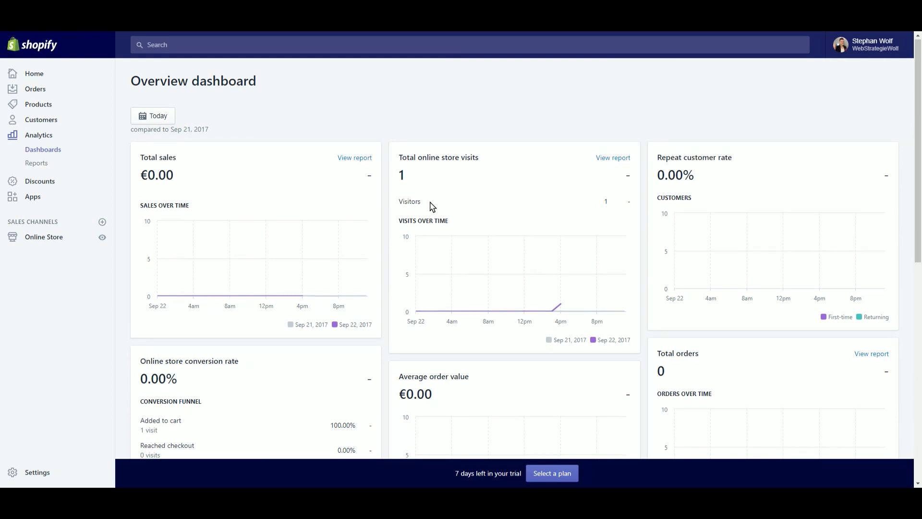
{"action": "scroll", "coordinate": [432, 204], "scroll_direction": "down", "scroll_amount": 4}
{"action": "scroll", "coordinate": [432, 206], "scroll_direction": "up", "scroll_amount": 4}
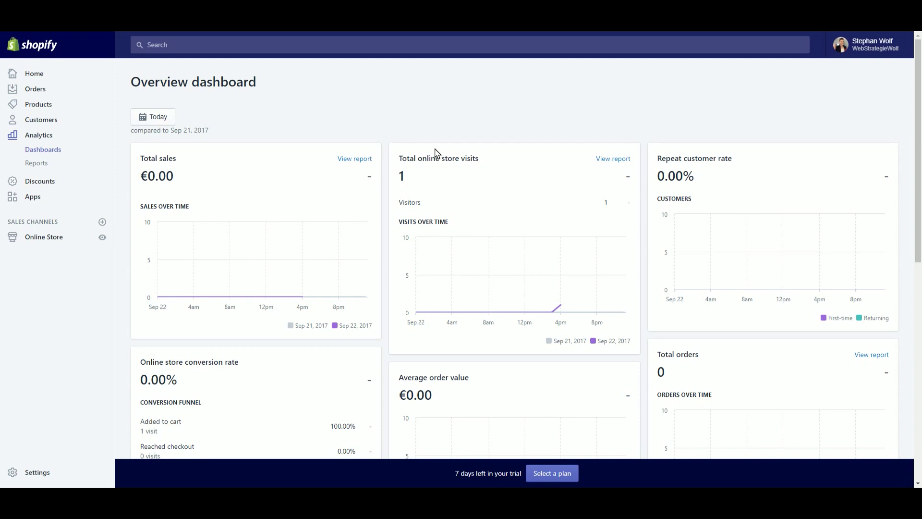
Open a new discount code form and review its type, value and eligibility options.
{"action": "left_click", "coordinate": [49, 186]}
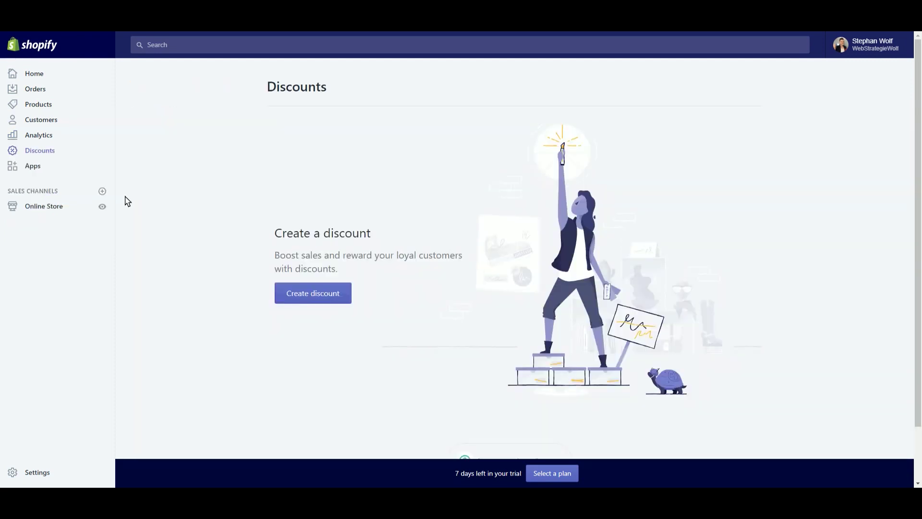
{"action": "left_click", "coordinate": [324, 292]}
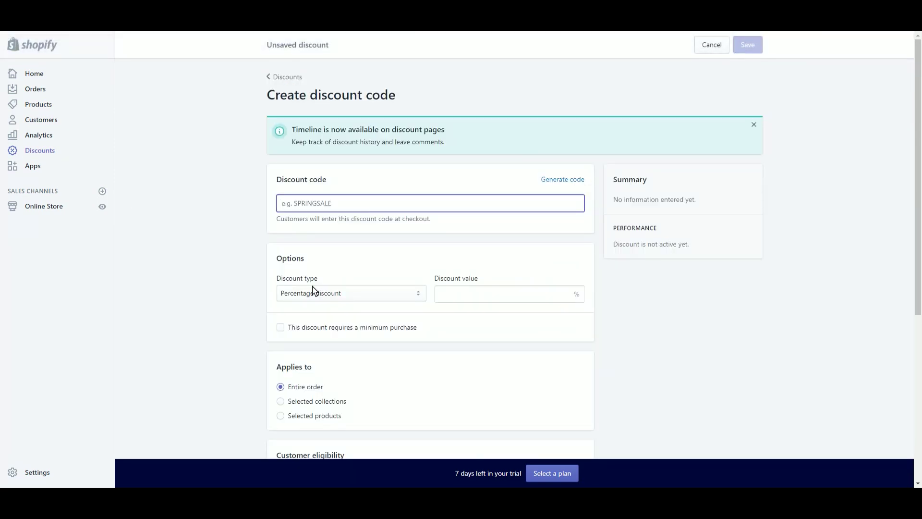
{"action": "scroll", "coordinate": [266, 251], "scroll_direction": "down", "scroll_amount": 4}
{"action": "scroll", "coordinate": [265, 251], "scroll_direction": "up", "scroll_amount": 4}
Review the overview and address fields of a new customer form, then return to the admin home page without saving.
{"action": "left_click", "coordinate": [47, 123]}
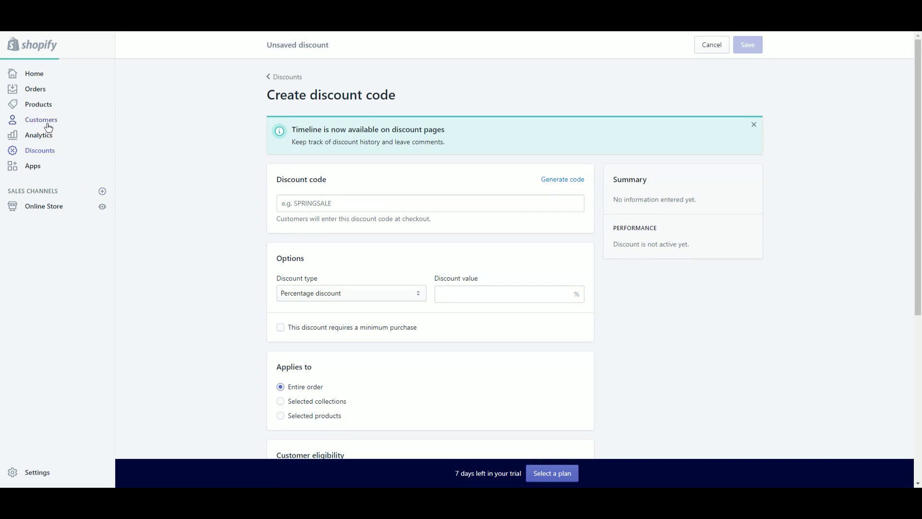
{"action": "left_click", "coordinate": [314, 277]}
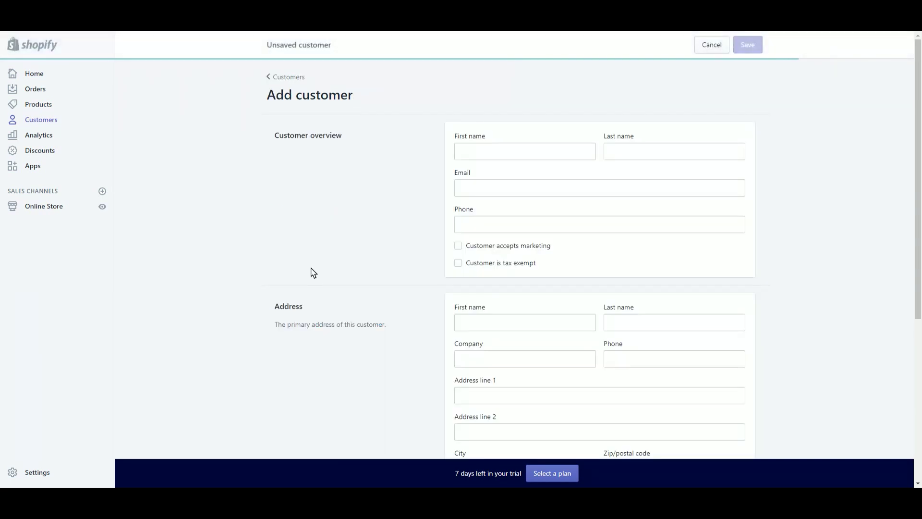
{"action": "scroll", "coordinate": [379, 230], "scroll_direction": "down", "scroll_amount": 5}
{"action": "scroll", "coordinate": [364, 252], "scroll_direction": "up", "scroll_amount": 5}
{"action": "key", "text": "alt+Left"}
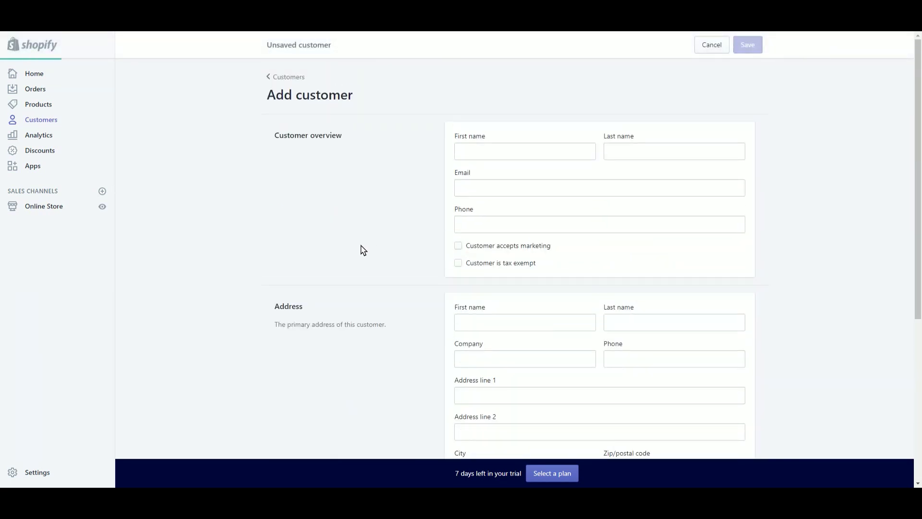
{"action": "left_click", "coordinate": [35, 74]}
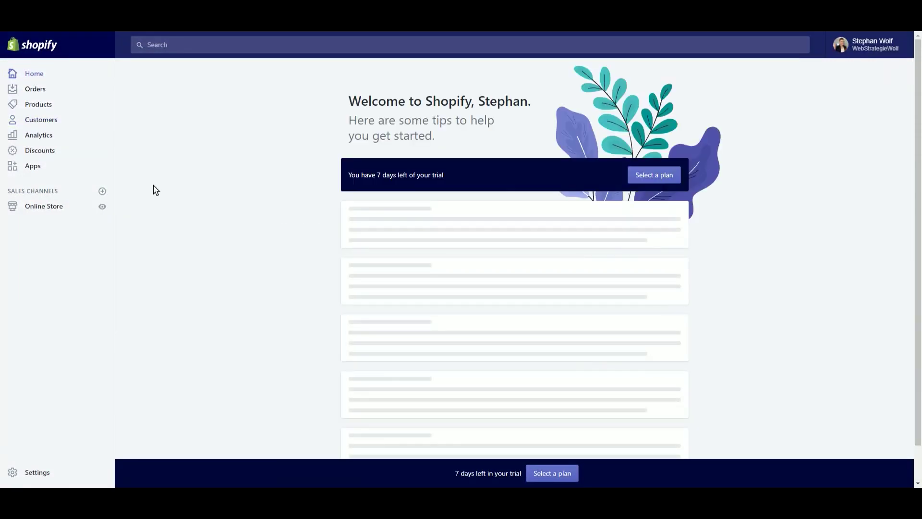